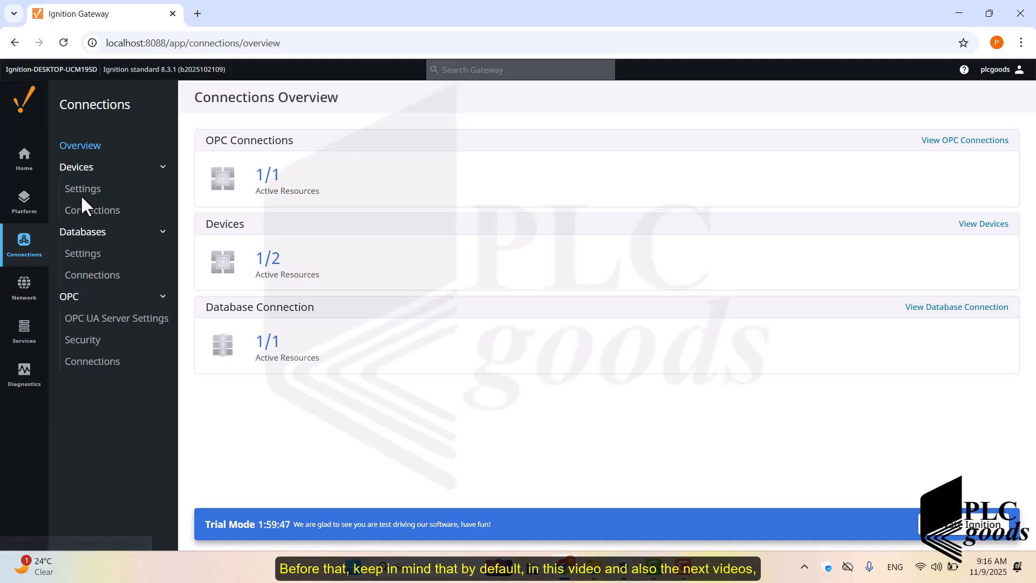
Step: Review the simulator program of Sample_Device in the gateway's device connections, then close it without changes
left_click(81, 191)
left_click(87, 211)
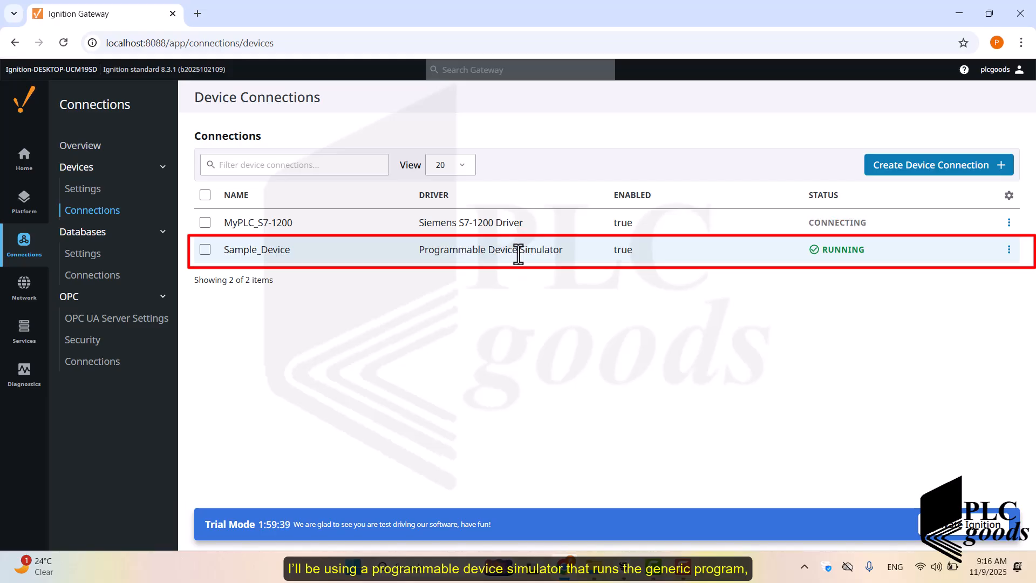
left_click(1009, 250)
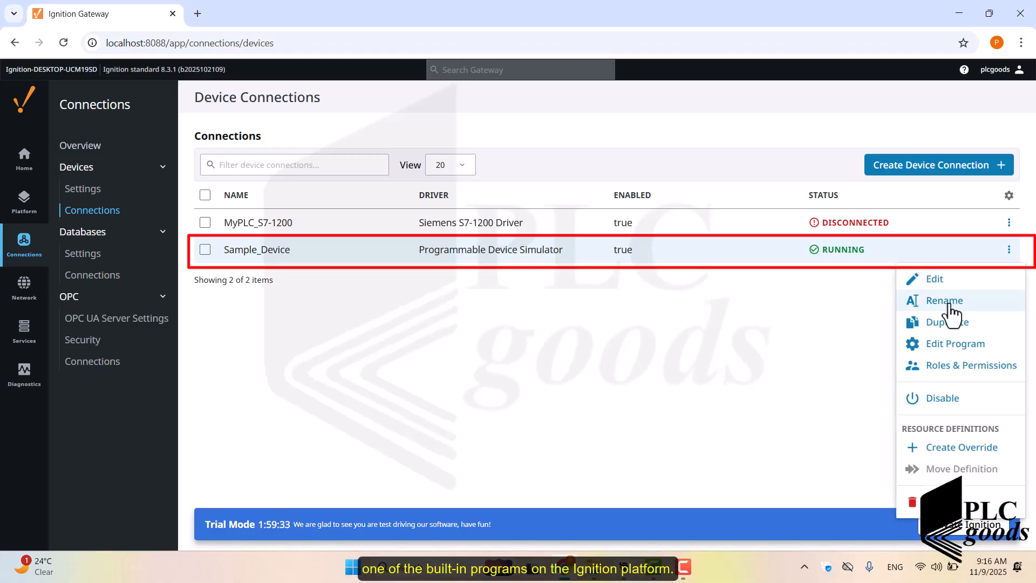
left_click(942, 345)
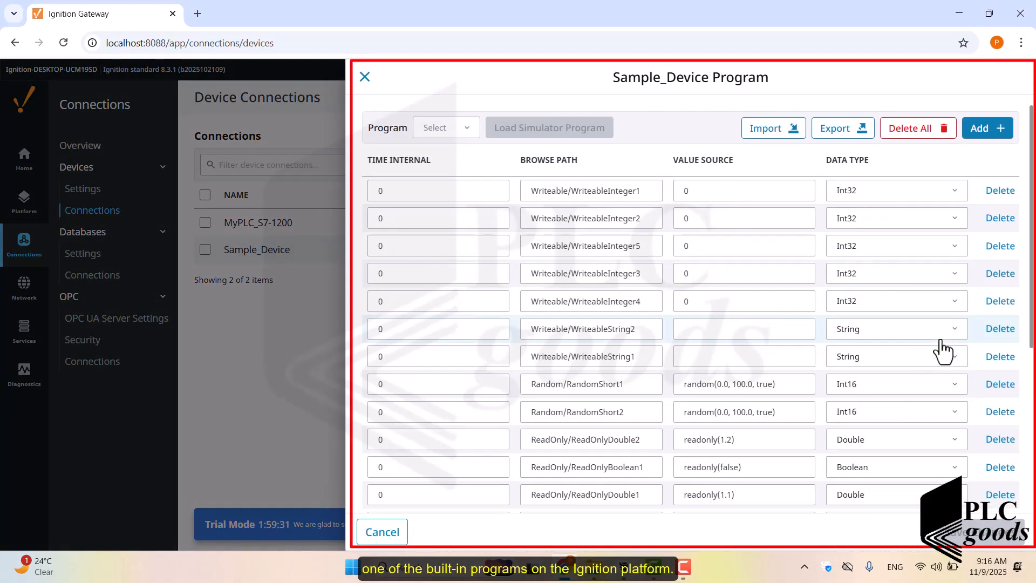
left_click(364, 80)
left_click(385, 314)
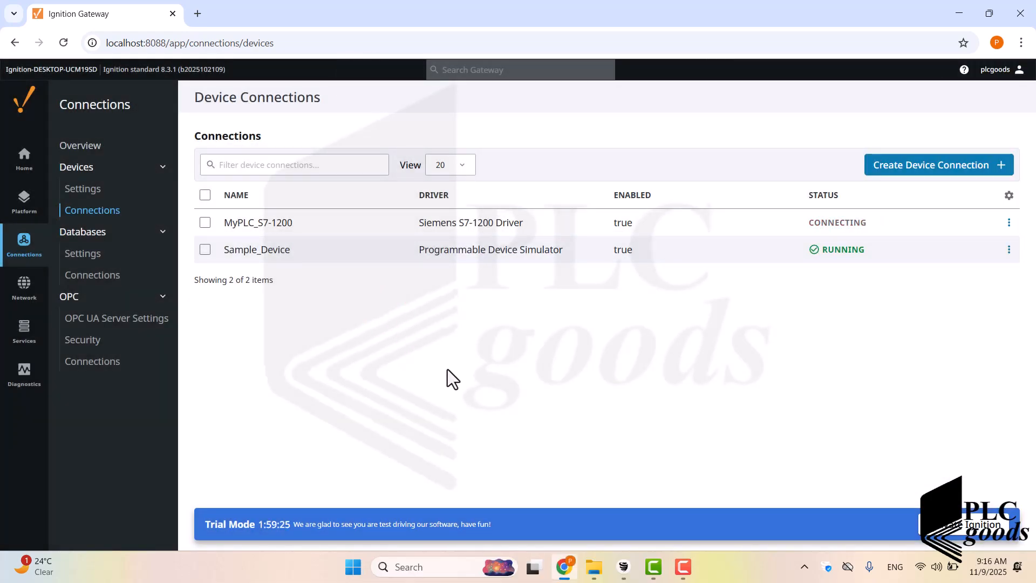
left_click(563, 567)
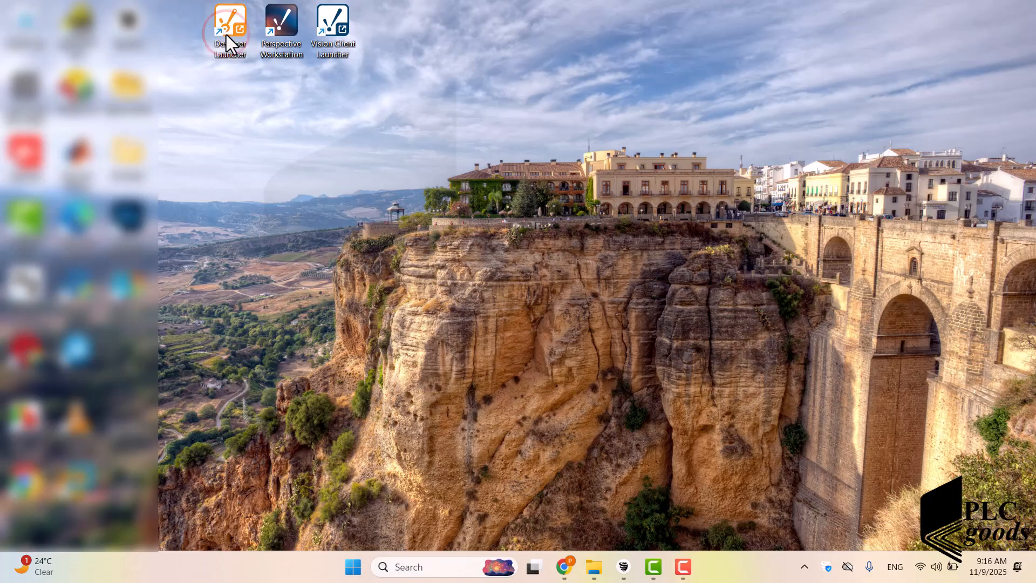
double_click(226, 35)
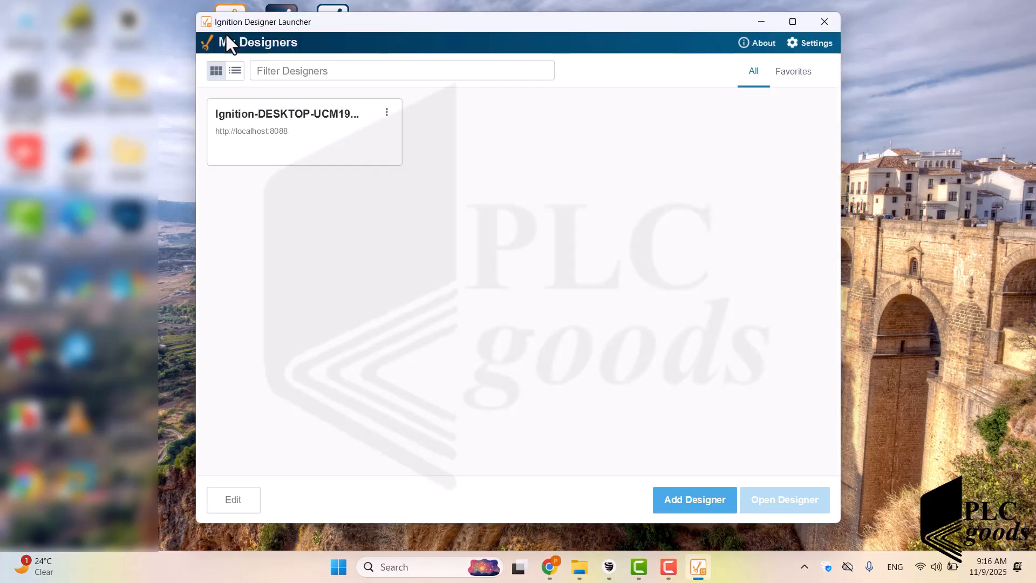
left_click(278, 134)
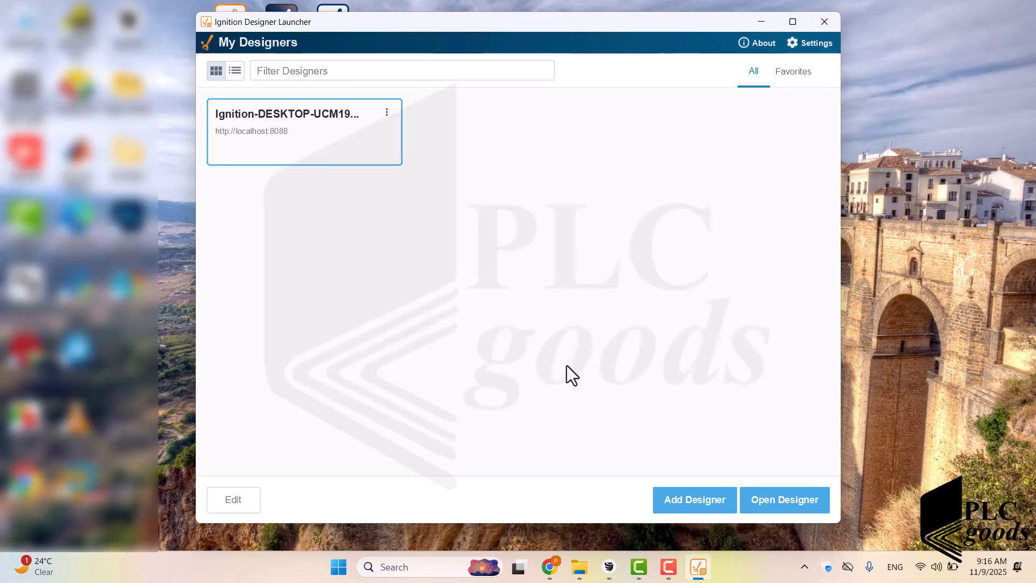
left_click(773, 502)
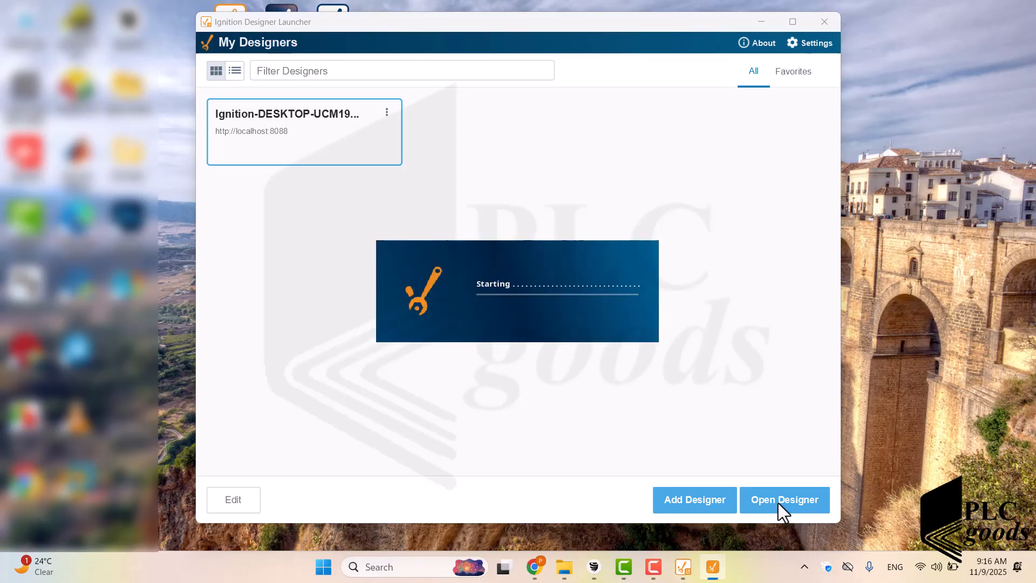
Step: Log in to the designer with the account username and password and open the samplequickstart project
type("p")
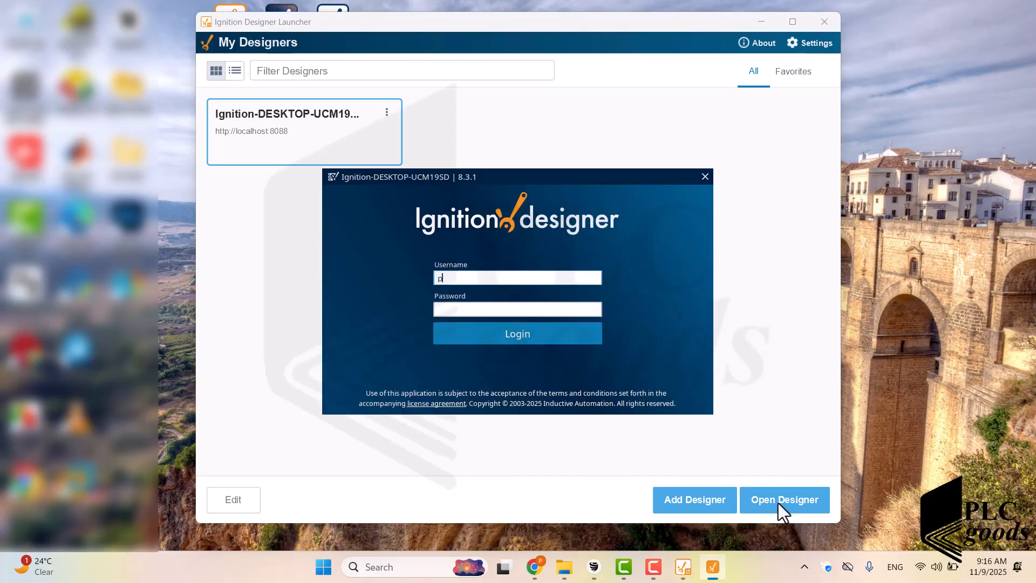
type("lcgoods")
key("Tab")
type("password")
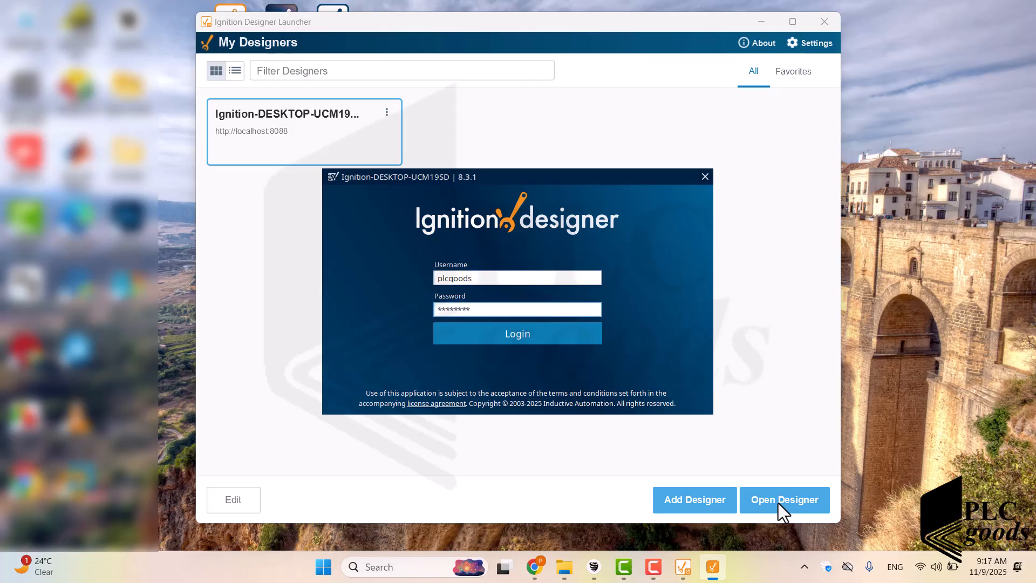
left_click(510, 331)
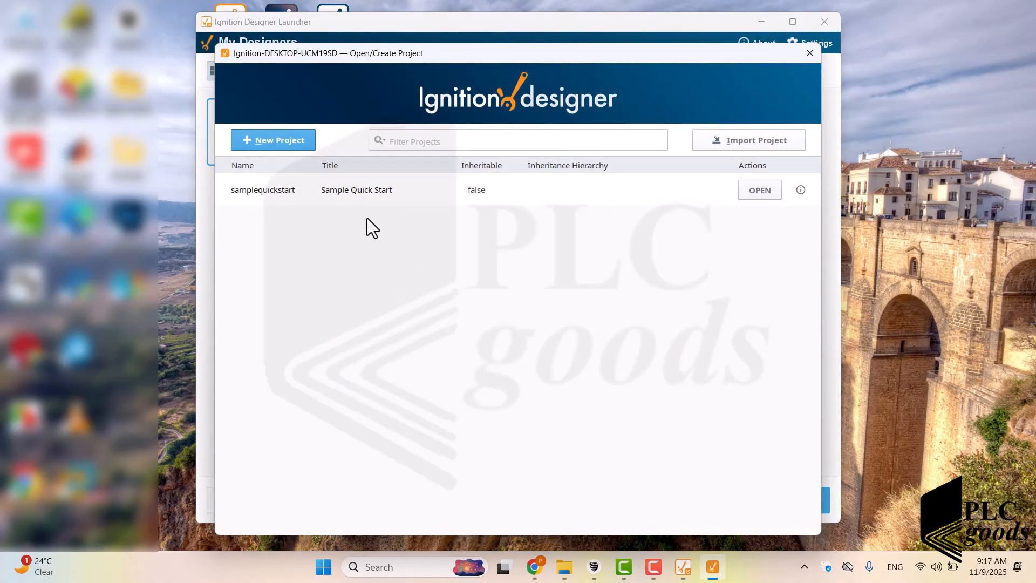
left_click(343, 191)
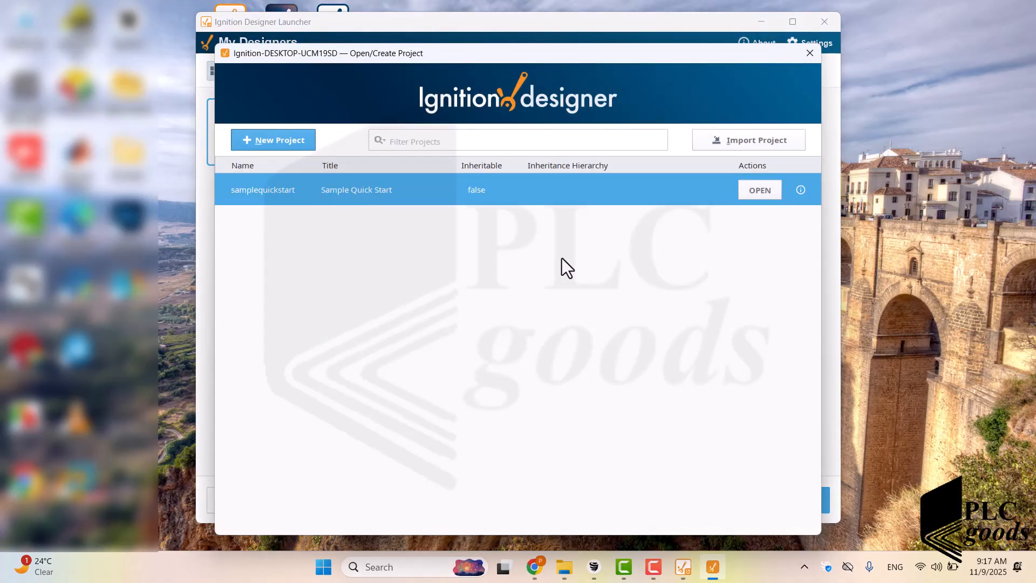
left_click(762, 190)
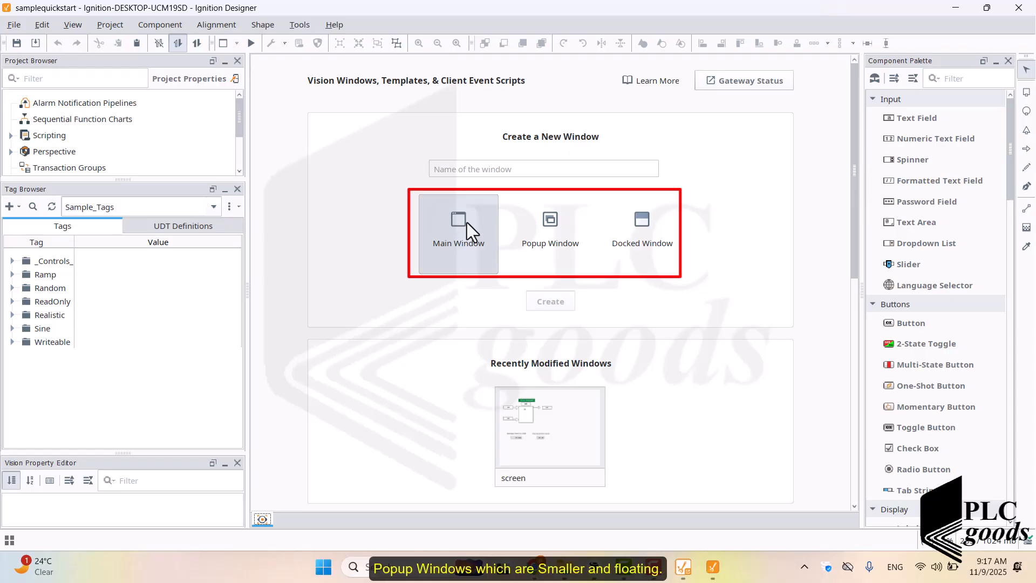
Step: Create a new Vision main window named MyfirstScreen, after looking at the popup and docked window types
left_click(549, 224)
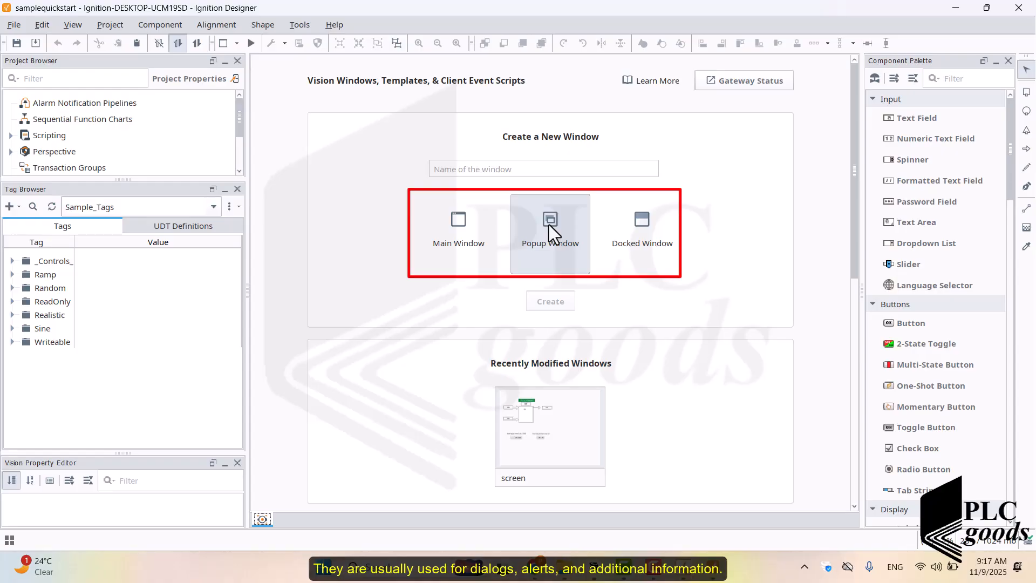
left_click(650, 227)
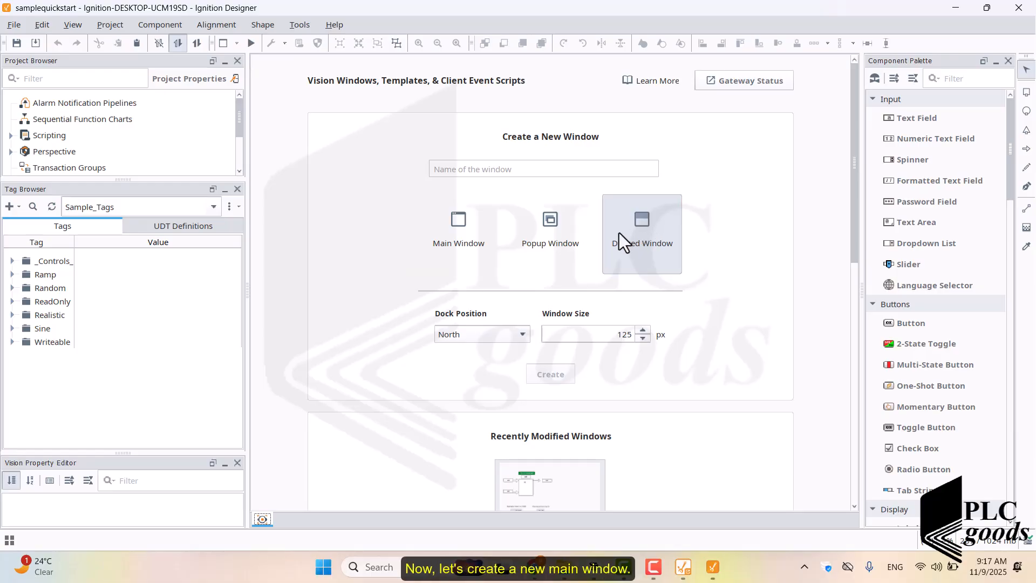
left_click(462, 239)
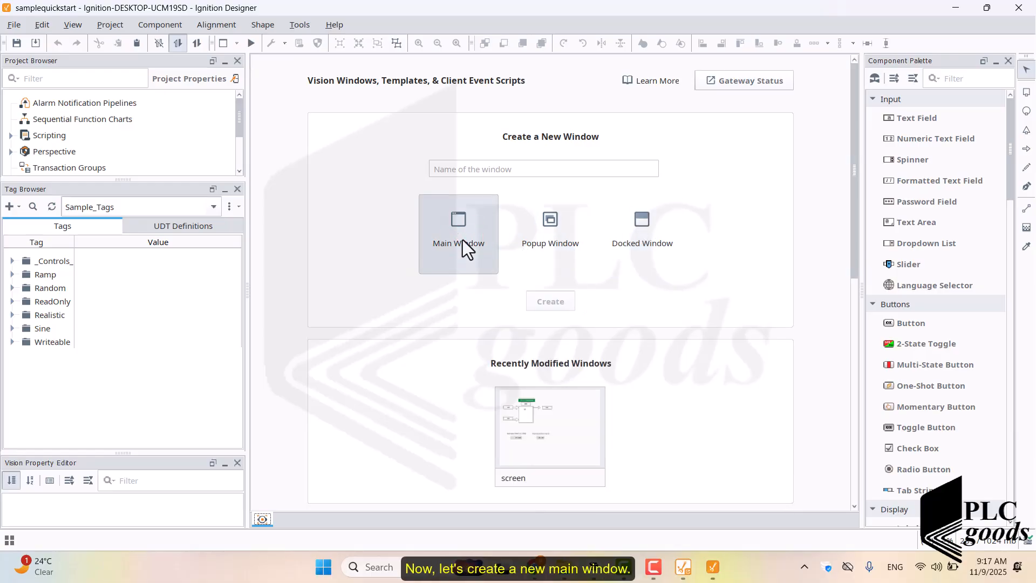
left_click(458, 170)
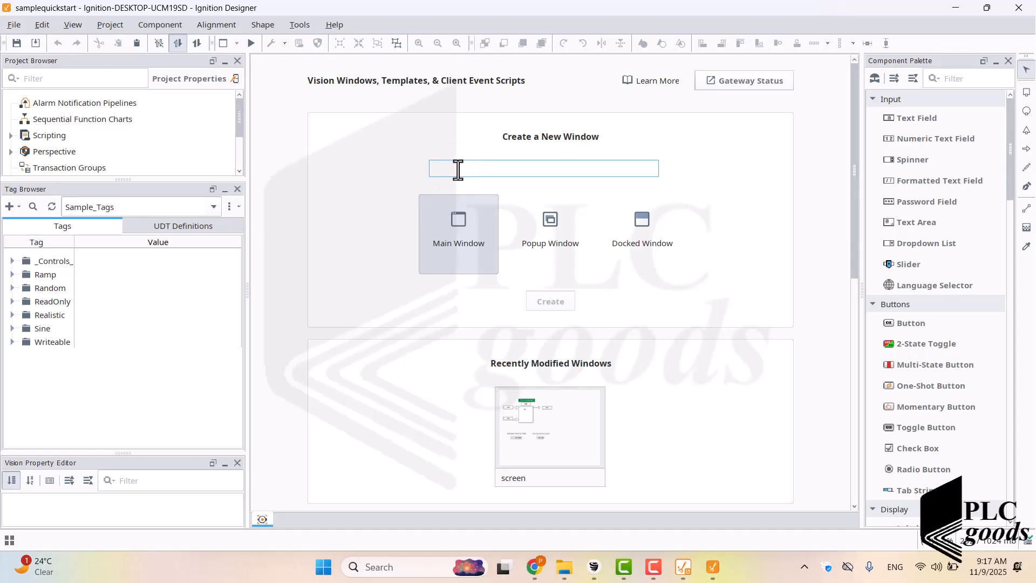
type("MyfirstScreen")
left_click(542, 302)
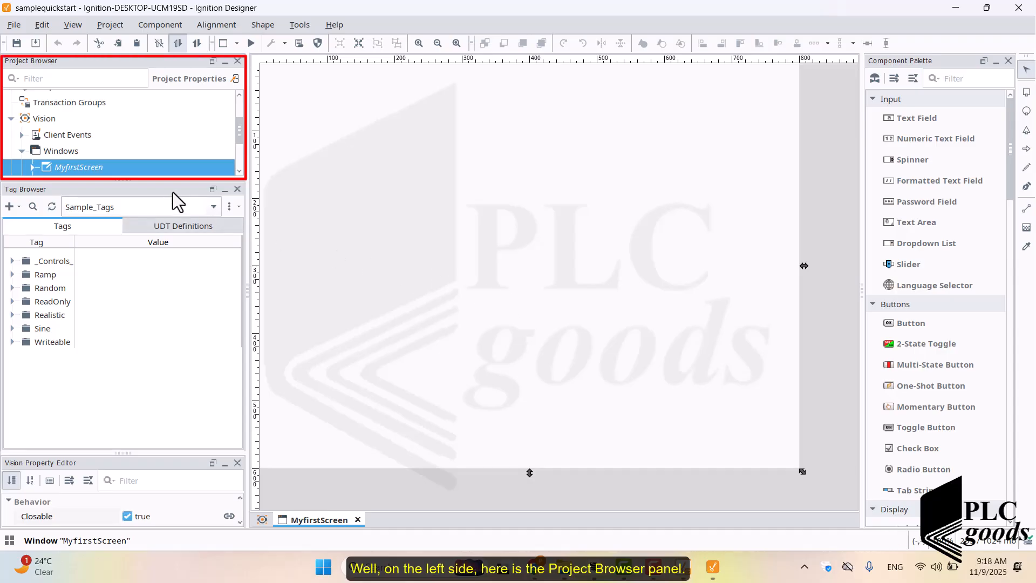
Step: Enlarge the Project Browser and view the contents of the existing window "screen" and of MyfirstScreen
left_click_drag(167, 178, 163, 243)
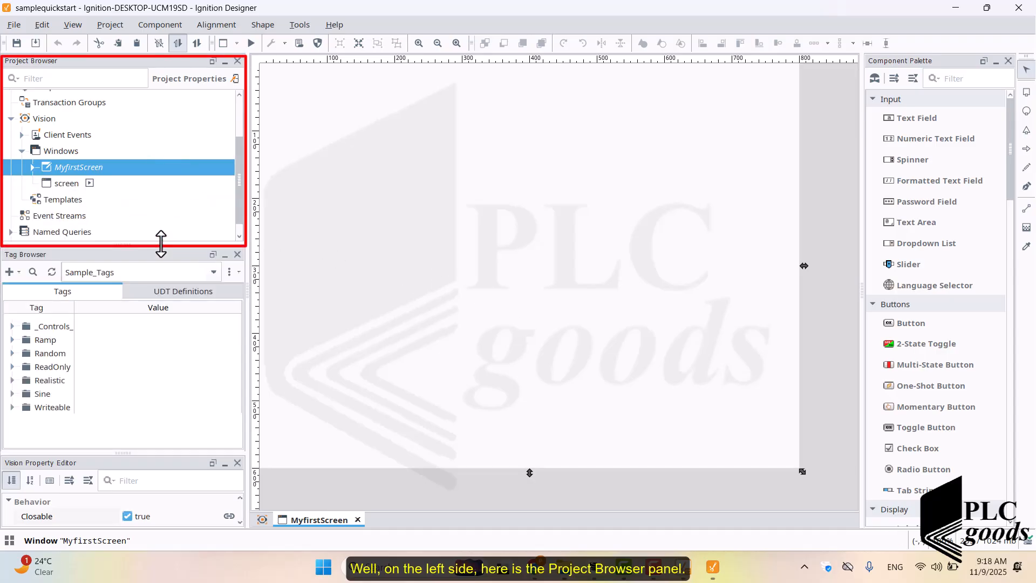
double_click(71, 184)
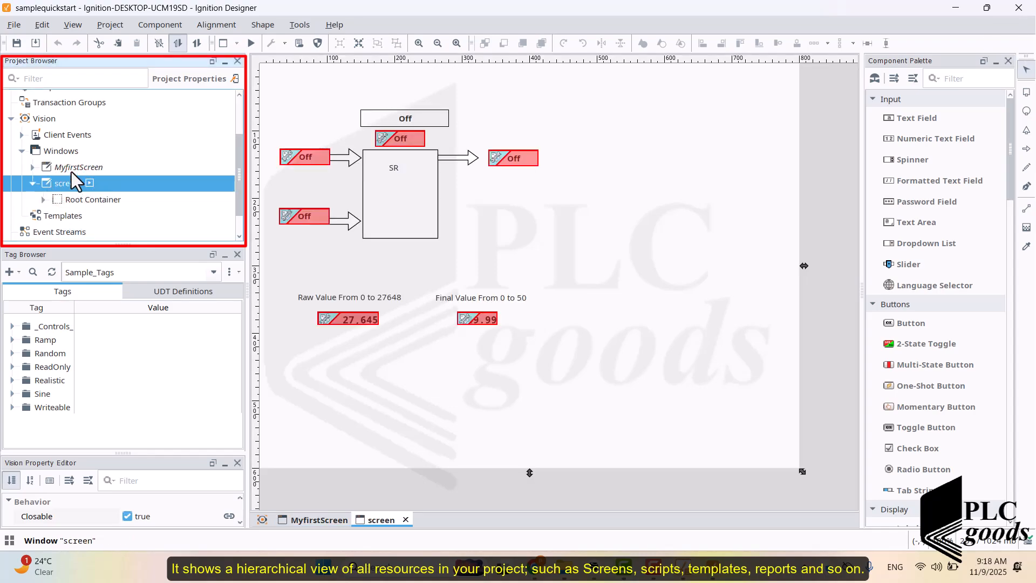
double_click(71, 170)
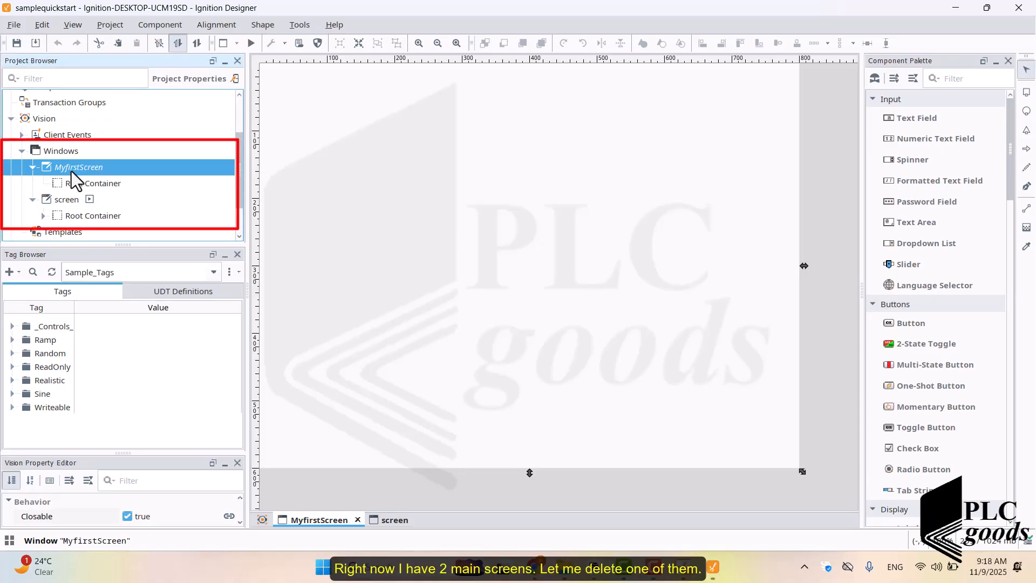
Step: Delete the window named "screen" from the project's Vision windows and select MyfirstScreen
double_click(62, 201)
right_click(61, 203)
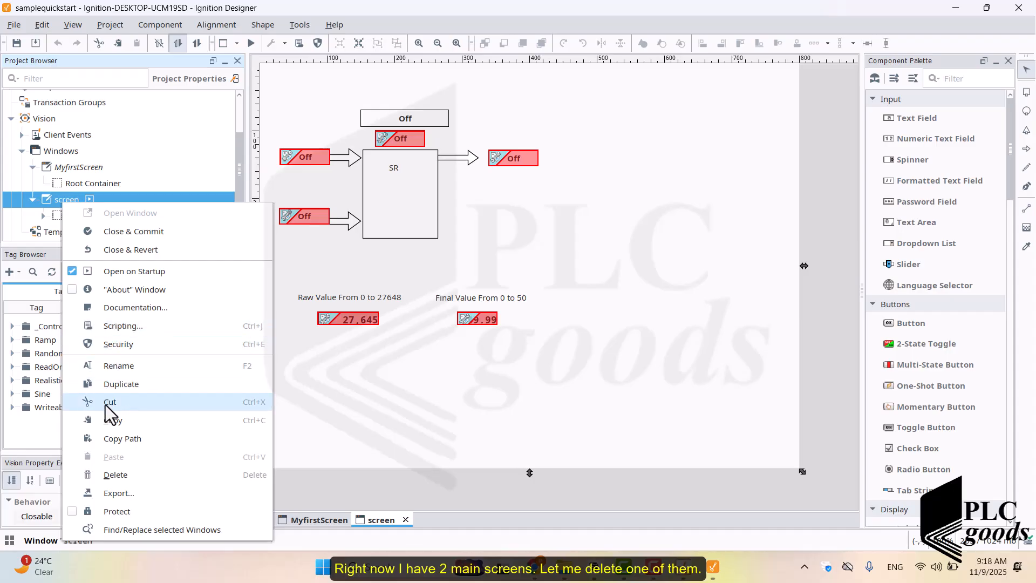
left_click(116, 475)
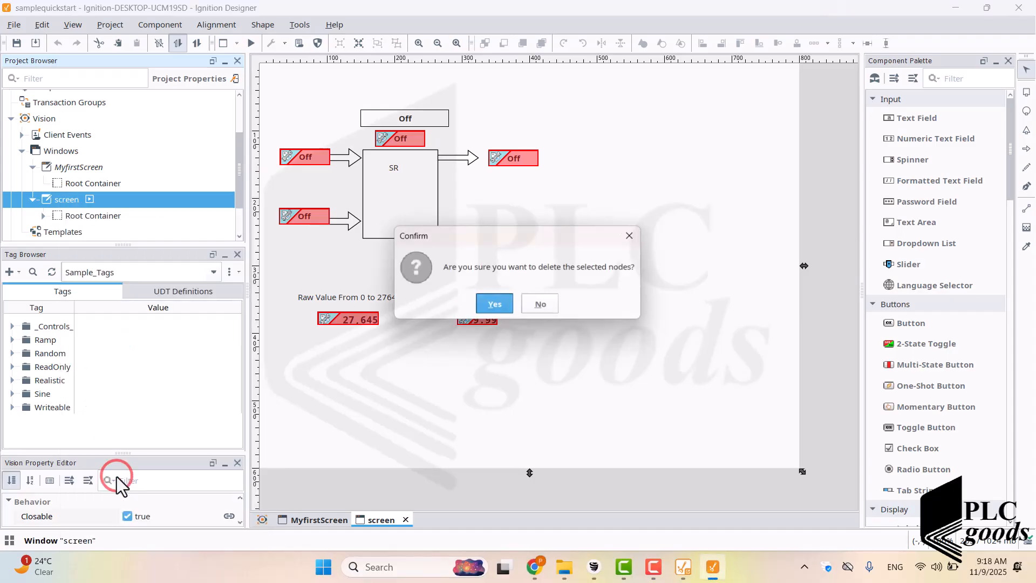
left_click(494, 302)
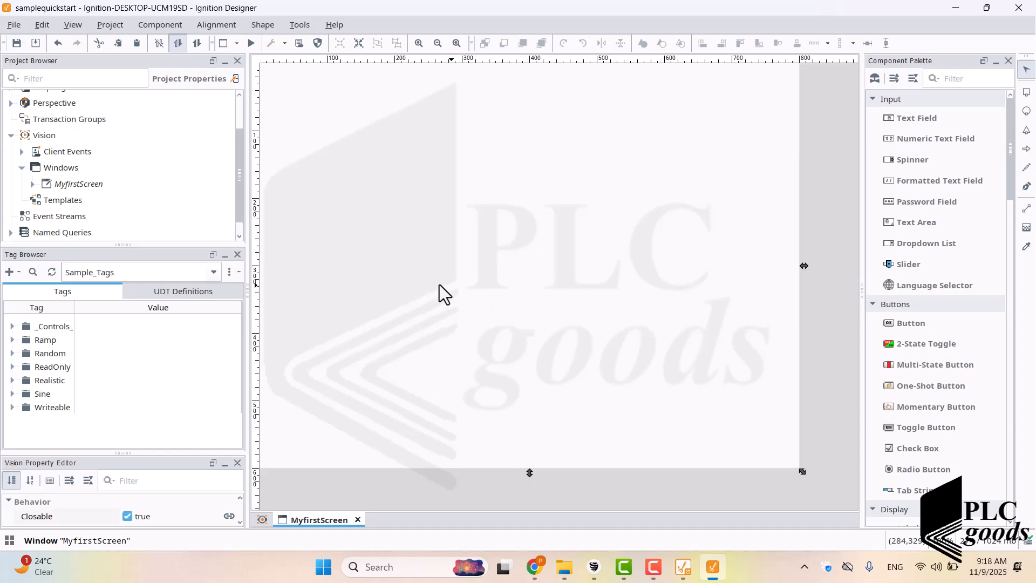
left_click(81, 184)
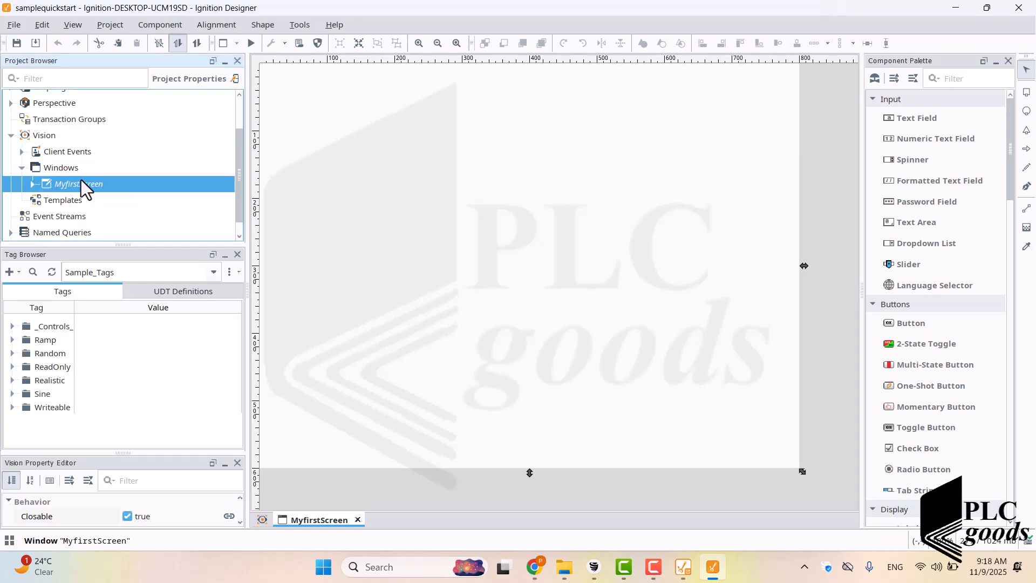
scroll(82, 177, "down", 1)
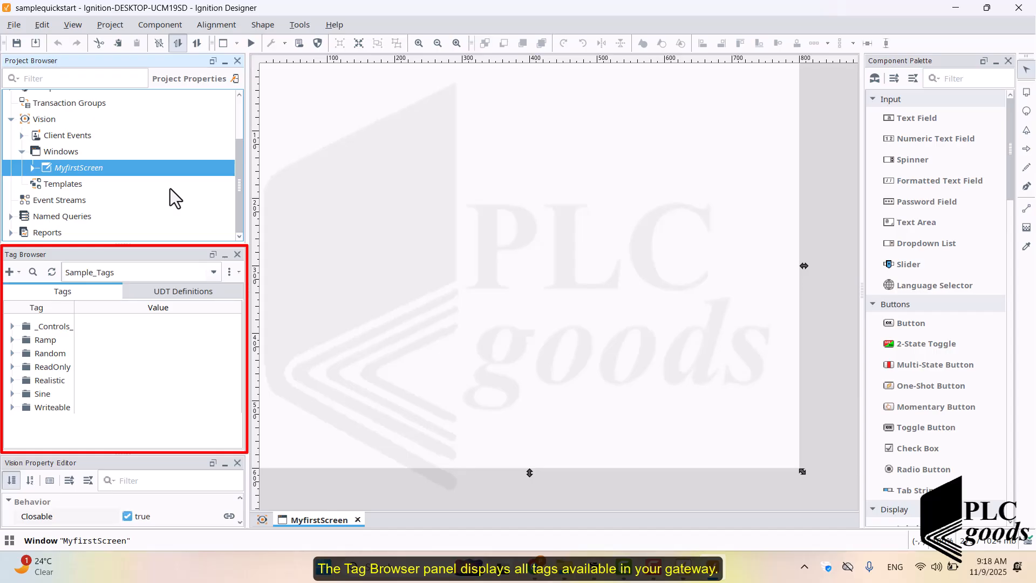
Step: Place the Sine2 tag from the Sine folder on MyfirstScreen as a numeric label display and widen it to about 100 px
left_click(35, 327)
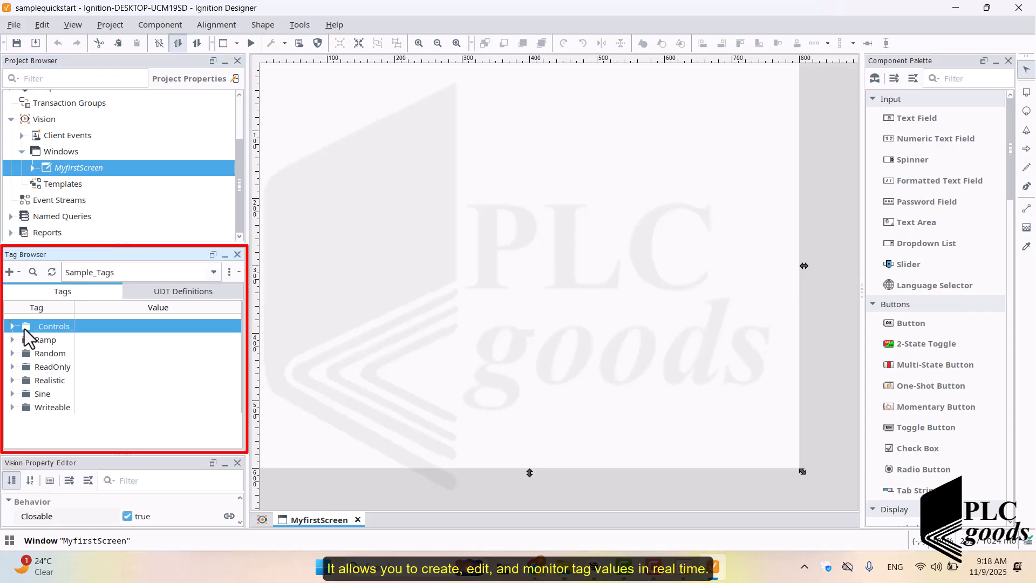
left_click(33, 396)
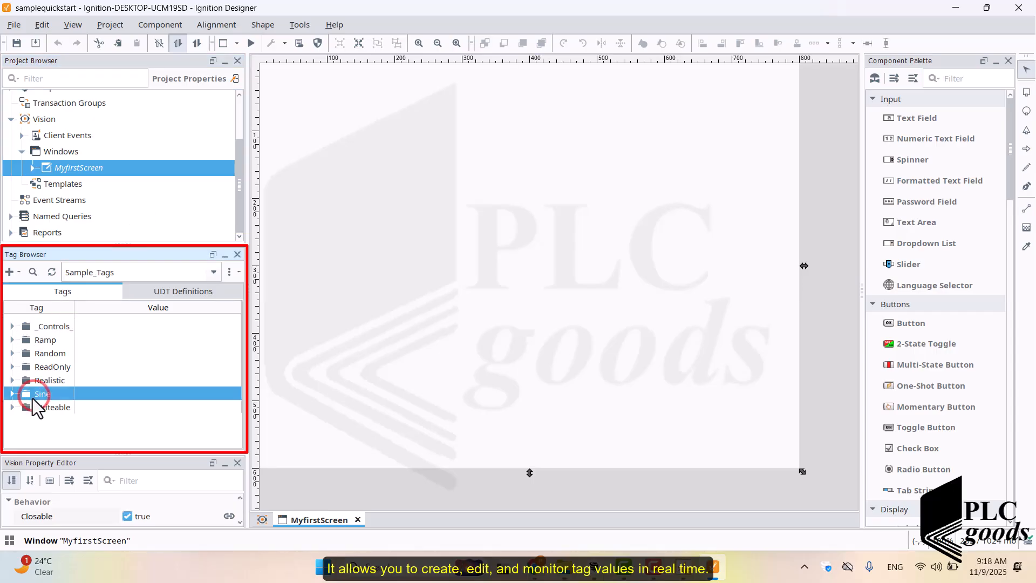
left_click(12, 393)
scroll(23, 397, "down", 2)
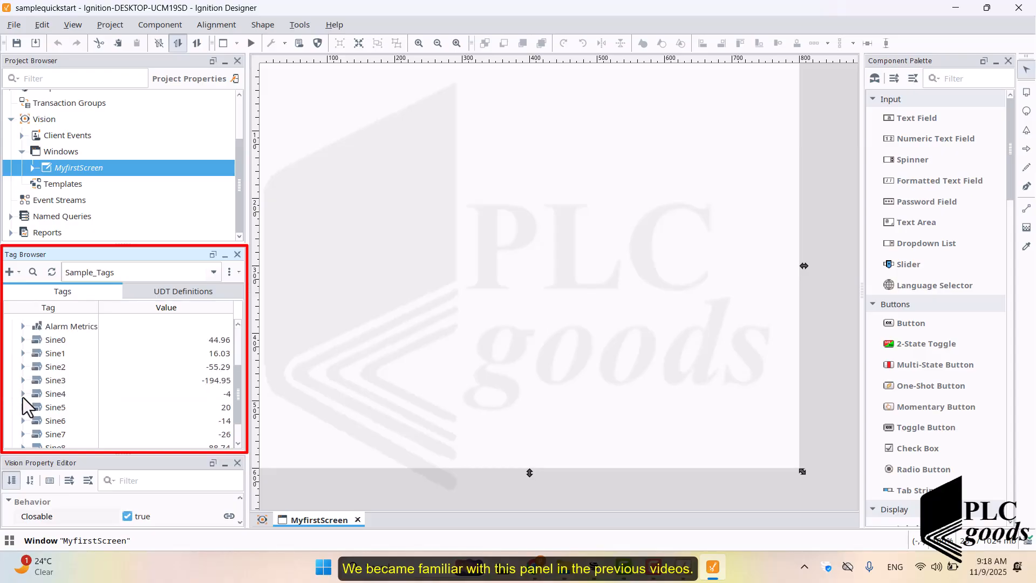
left_click(48, 367)
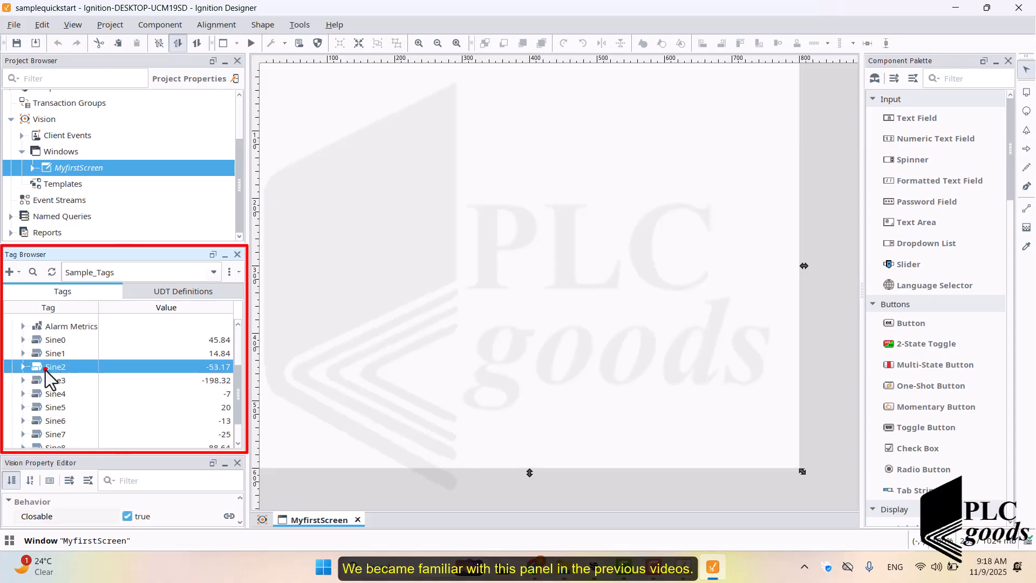
left_click_drag(45, 370, 381, 144)
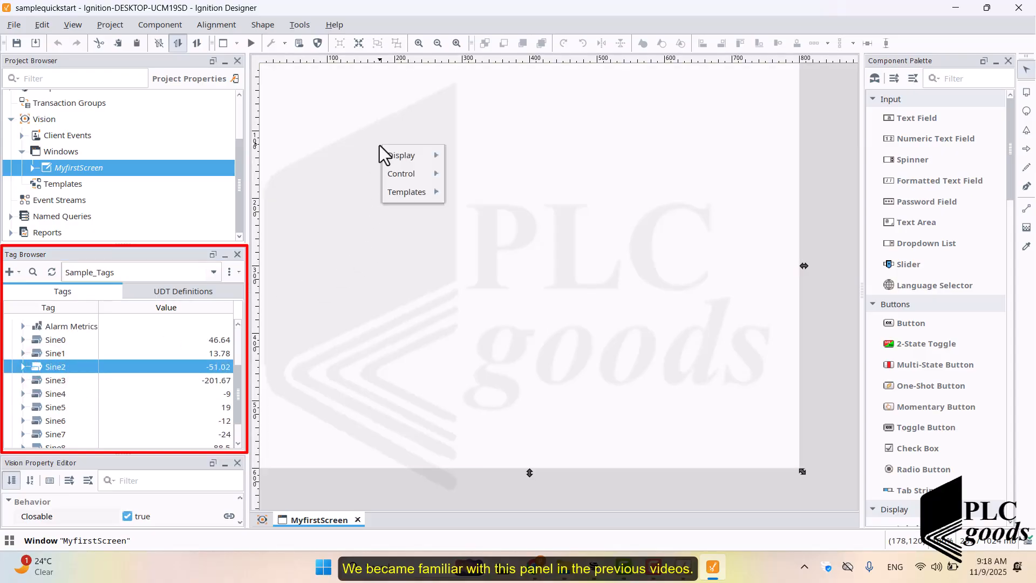
mouse_move(403, 159)
left_click(484, 155)
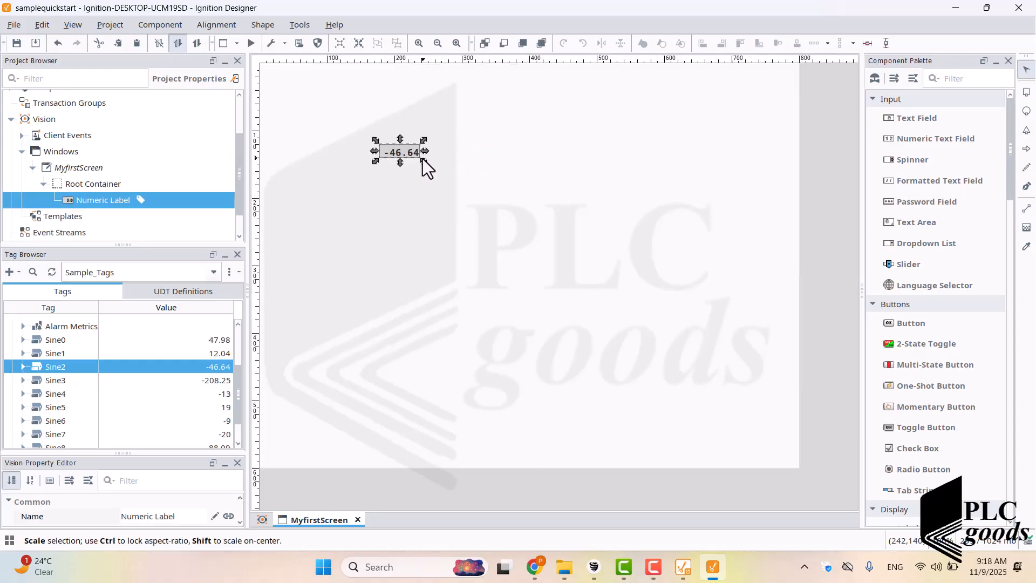
left_click_drag(423, 152, 448, 154)
left_click(433, 179)
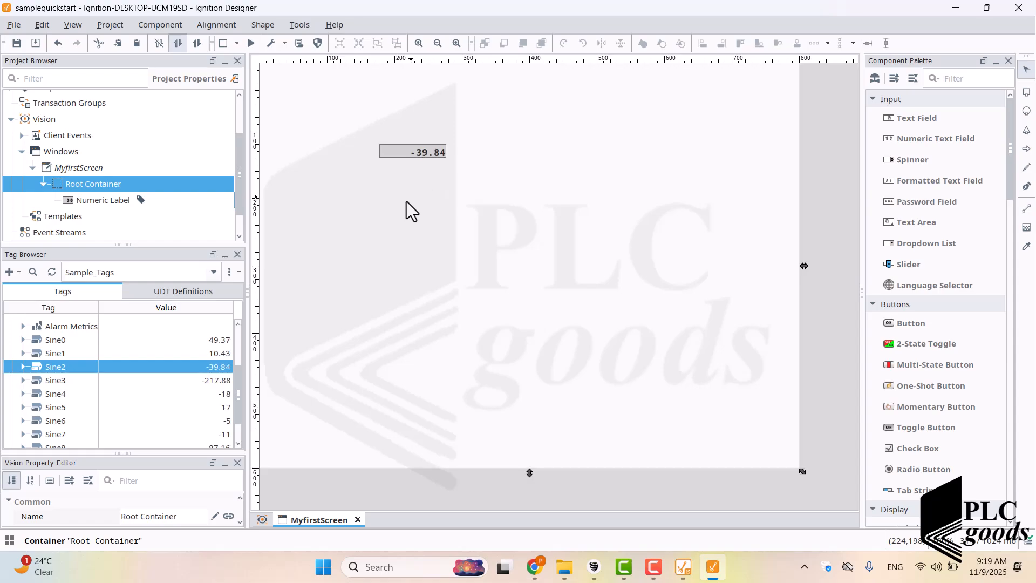
Step: Enlarge the Vision Property Editor, and give the Tag Browser more height by shrinking the Project Browser
left_click_drag(150, 453, 153, 367)
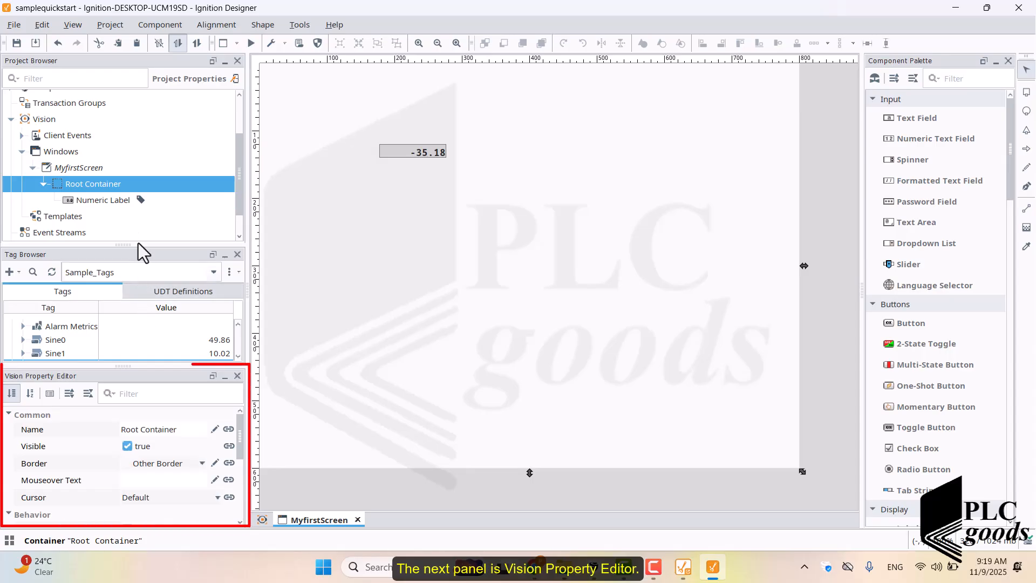
left_click_drag(139, 243, 145, 175)
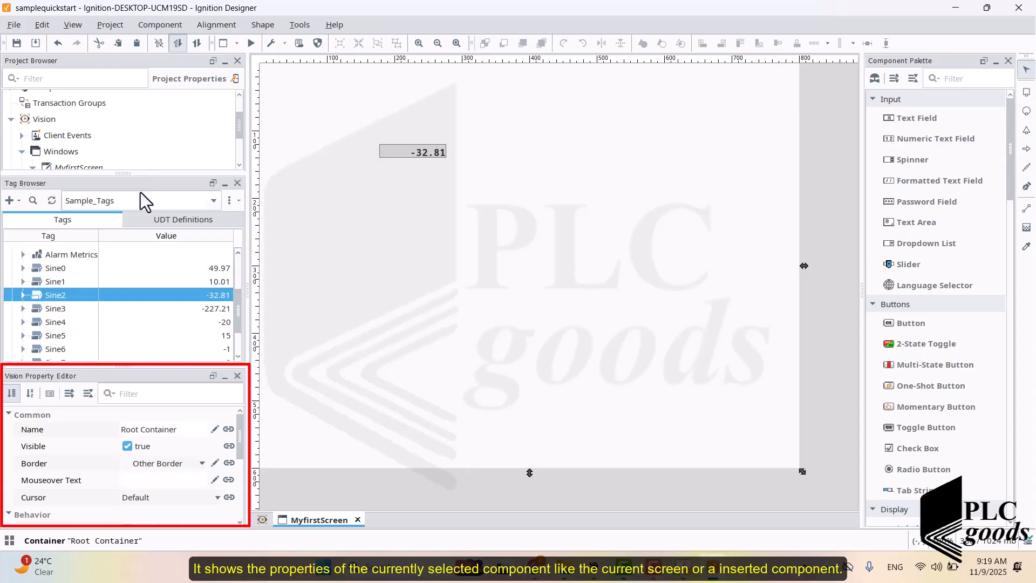
Step: Review the root container's common, behavior, data and appearance properties in the Vision Property Editor
left_click(49, 431)
scroll(50, 433, "down", 4)
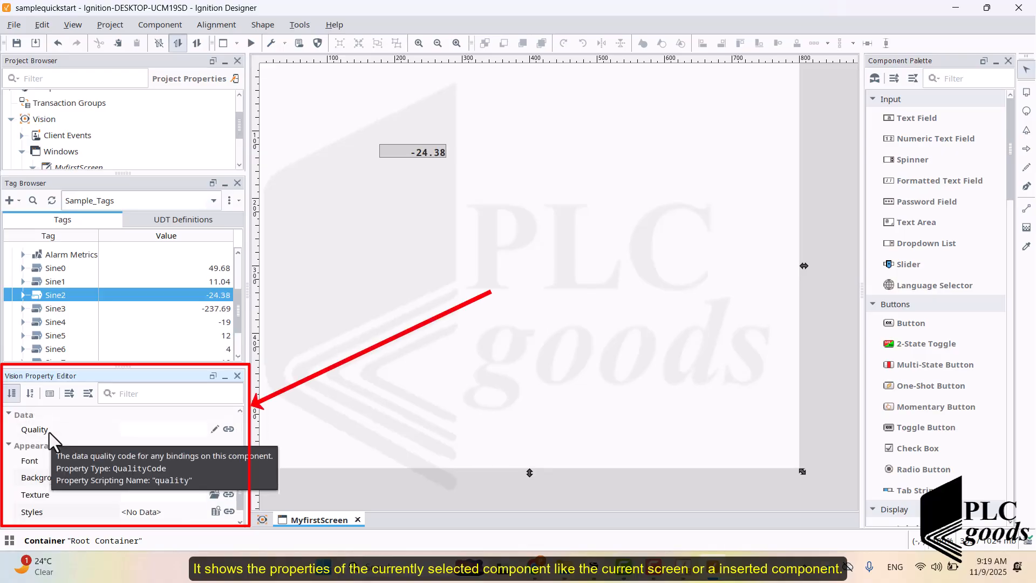
scroll(49, 432, "down", 1)
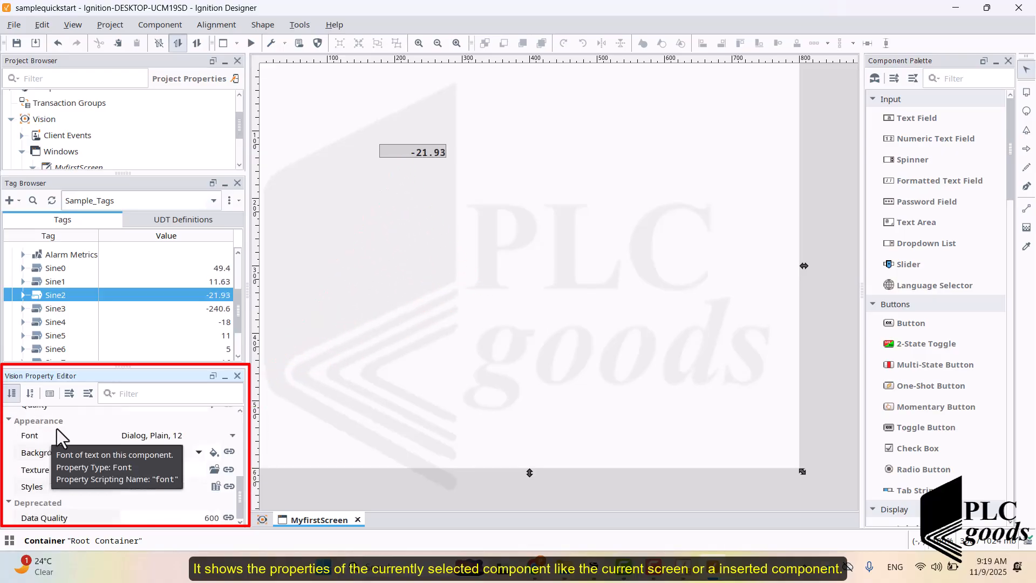
scroll(42, 452, "up", 3)
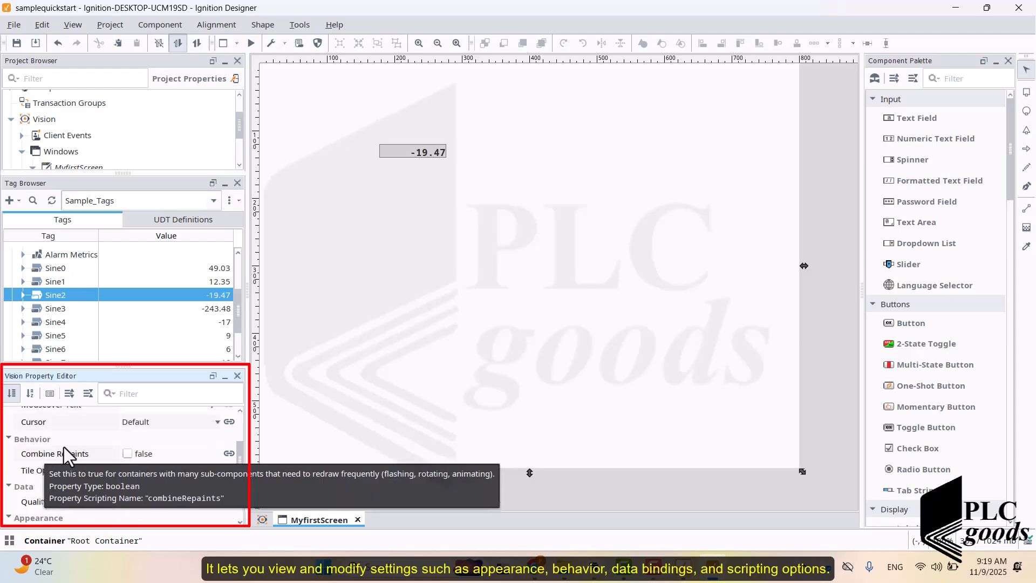
scroll(66, 445, "up", 3)
scroll(65, 445, "up", 2)
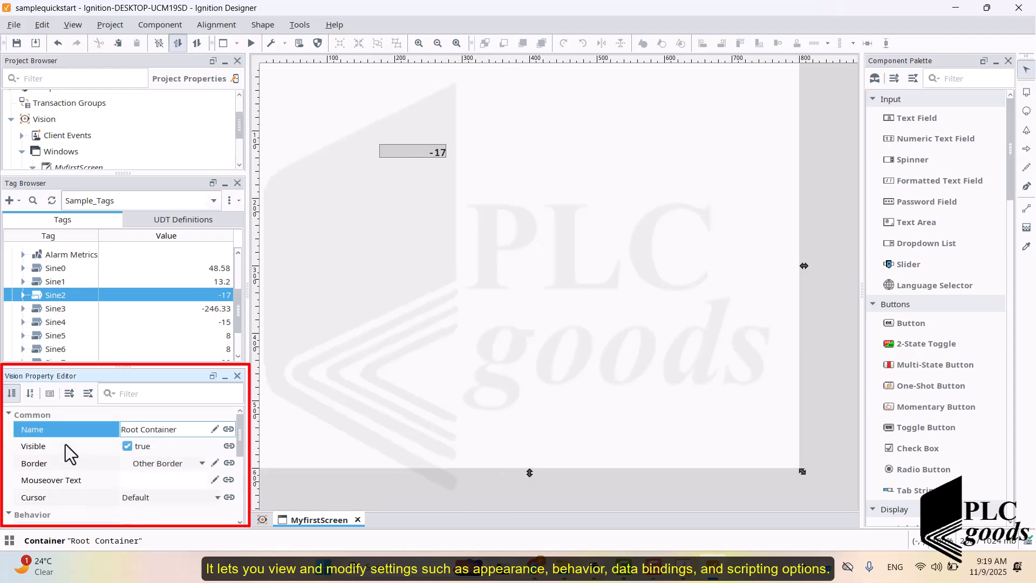
Step: Try orange (255,172,71) and grey (213,213,213) as the root container's background color, and settle on white (255,255,255)
scroll(66, 444, "down", 5)
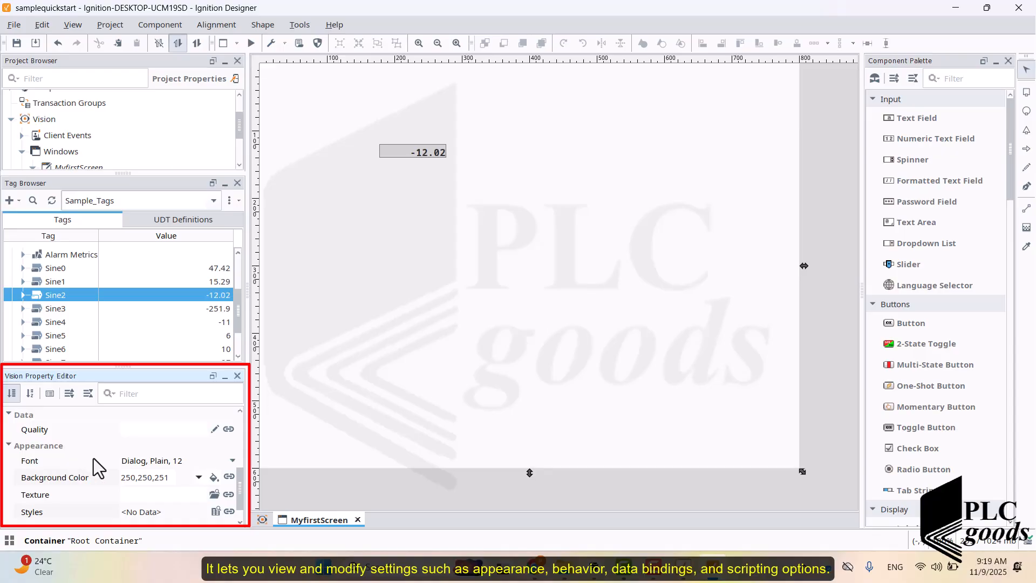
left_click(198, 476)
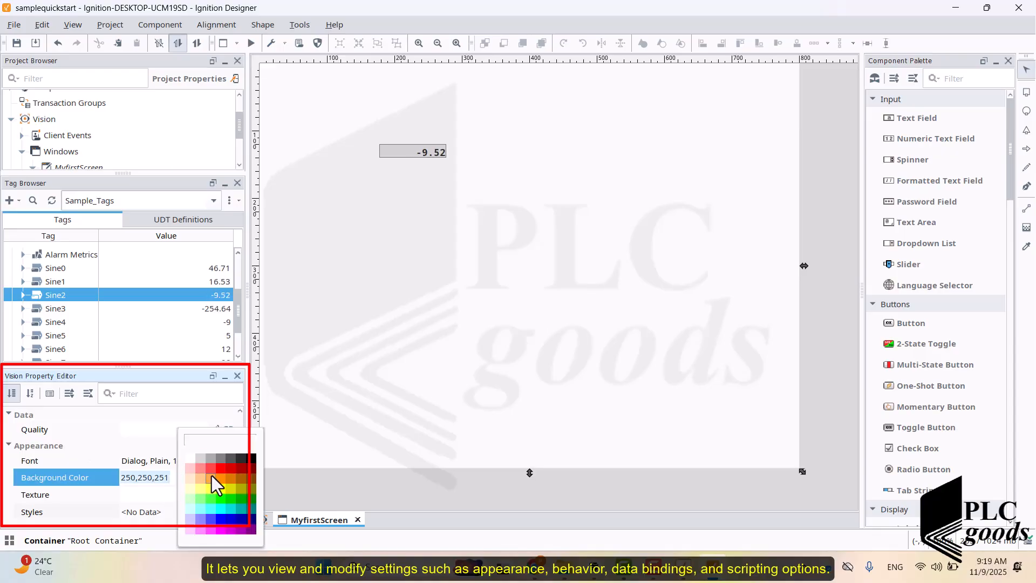
left_click(211, 478)
left_click(198, 479)
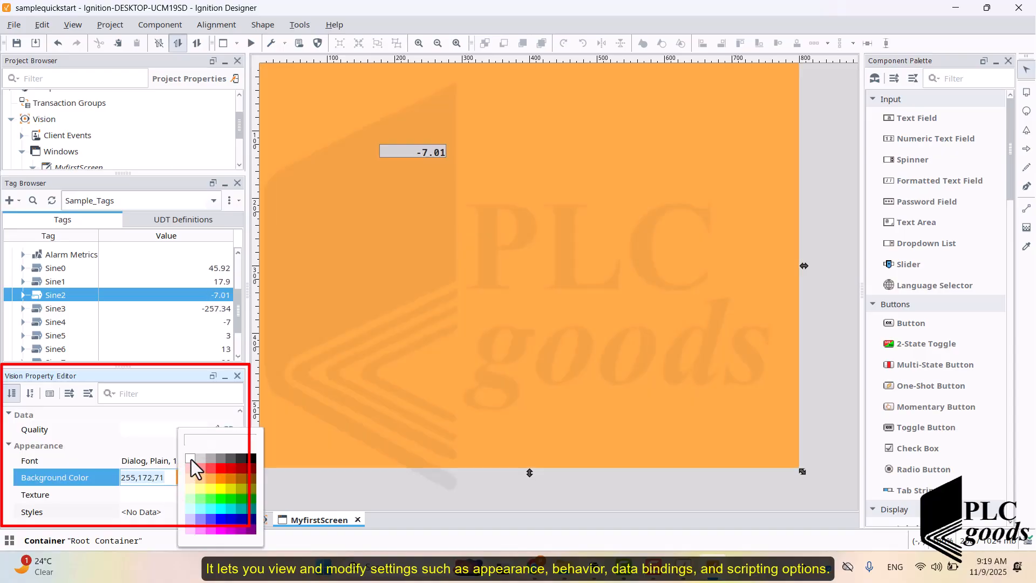
left_click(190, 455)
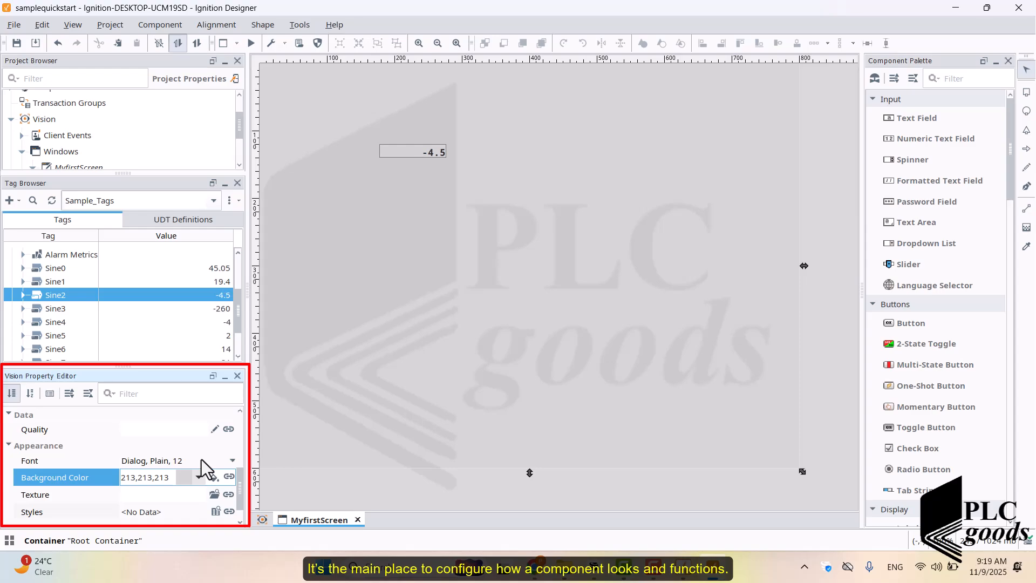
left_click(198, 477)
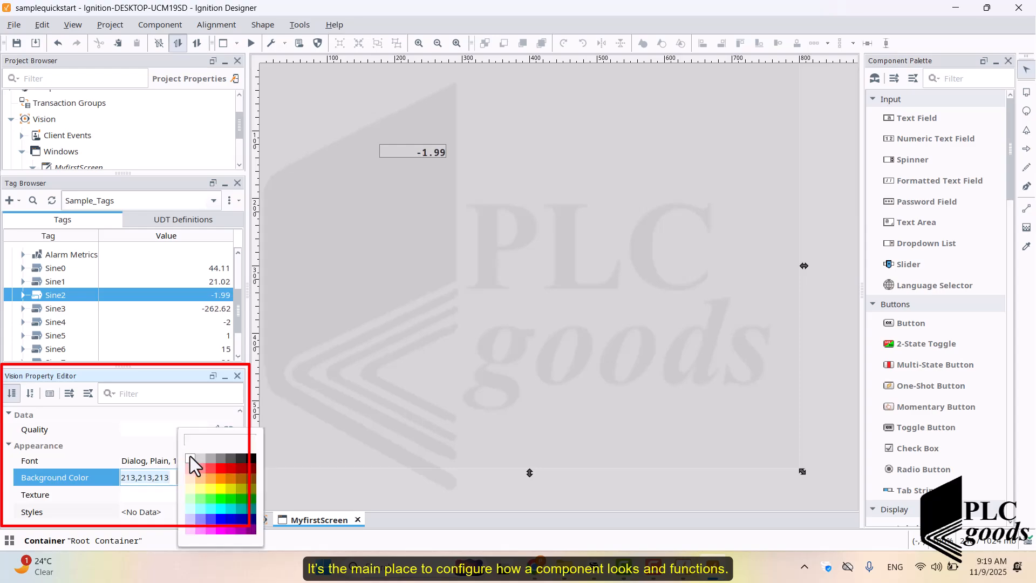
left_click(191, 456)
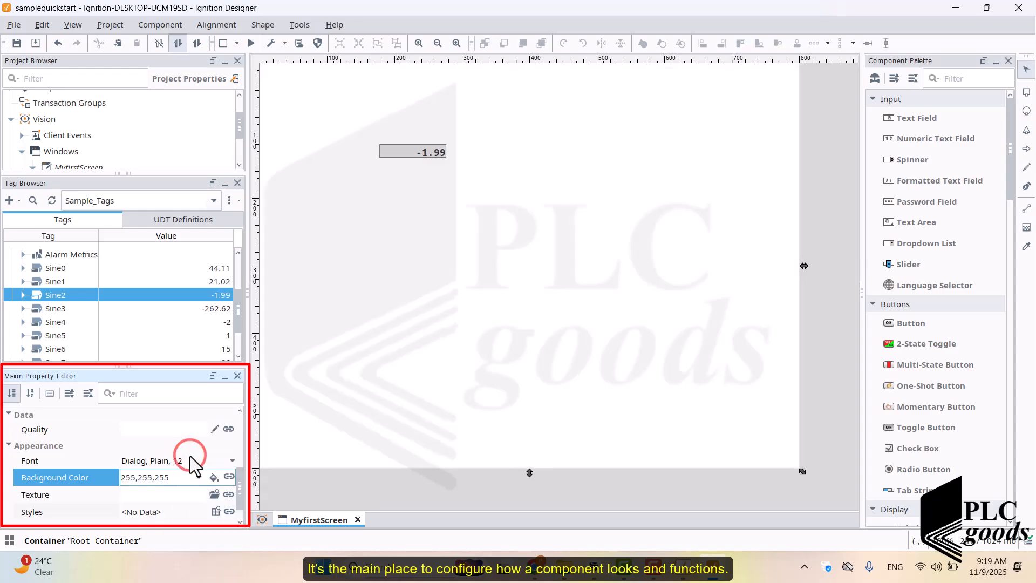
Step: Set the numeric label's foreground color to orange (255,172,71) and its background color to blue (71,71,255)
left_click(400, 155)
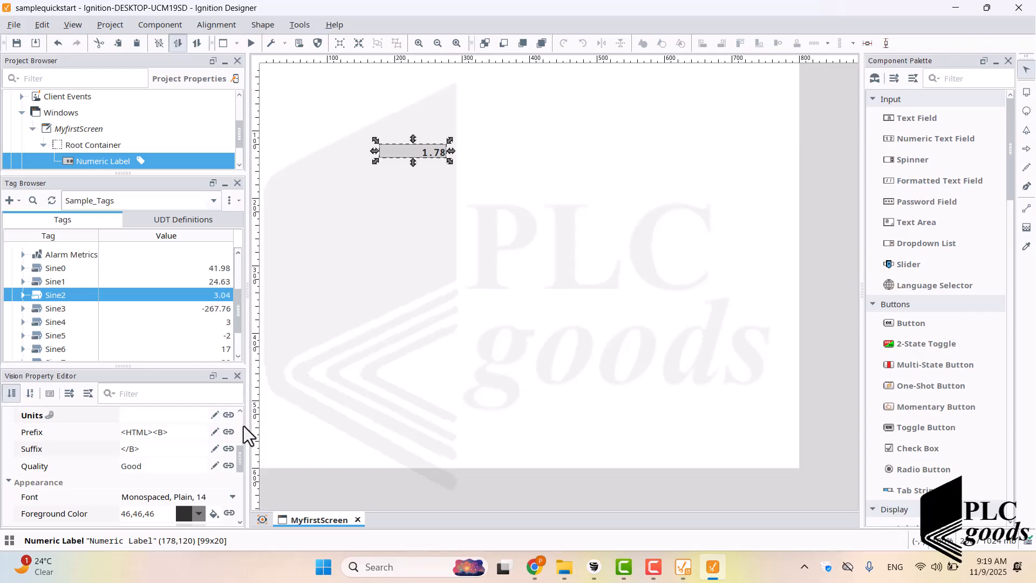
mouse_move(240, 454)
left_mouse_down()
mouse_move(242, 420)
mouse_move(239, 475)
left_mouse_up()
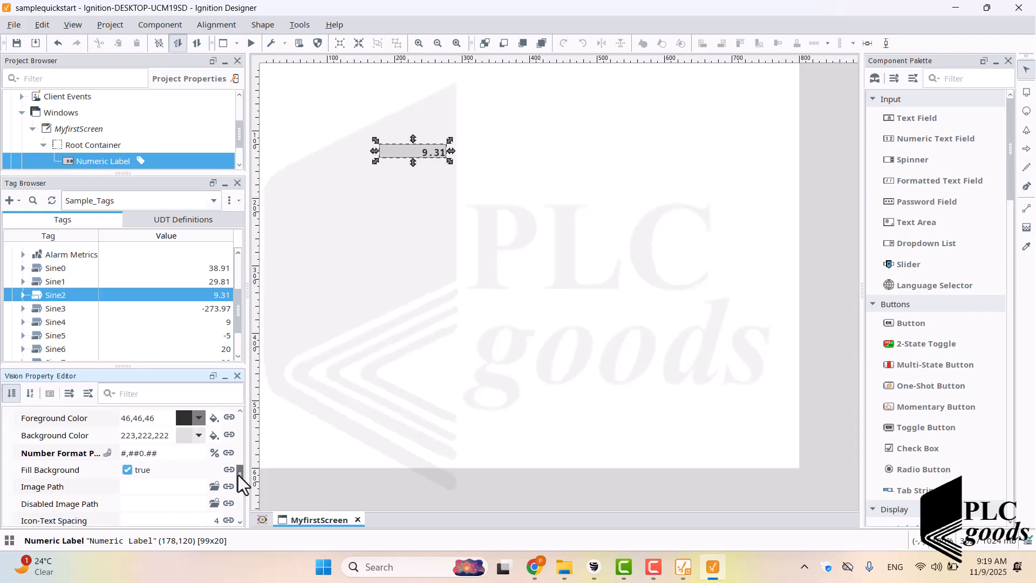
left_click(198, 416)
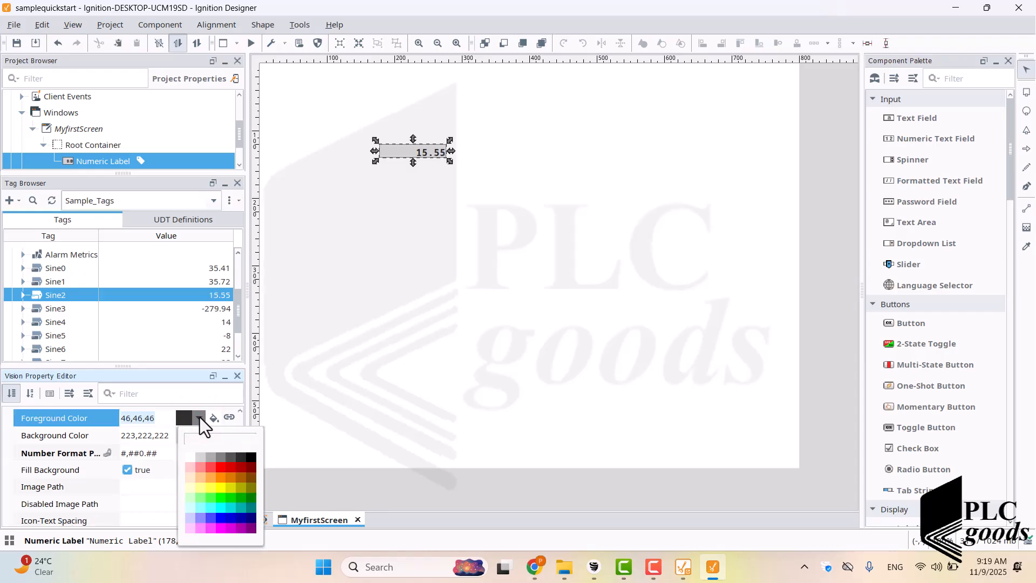
left_click(210, 473)
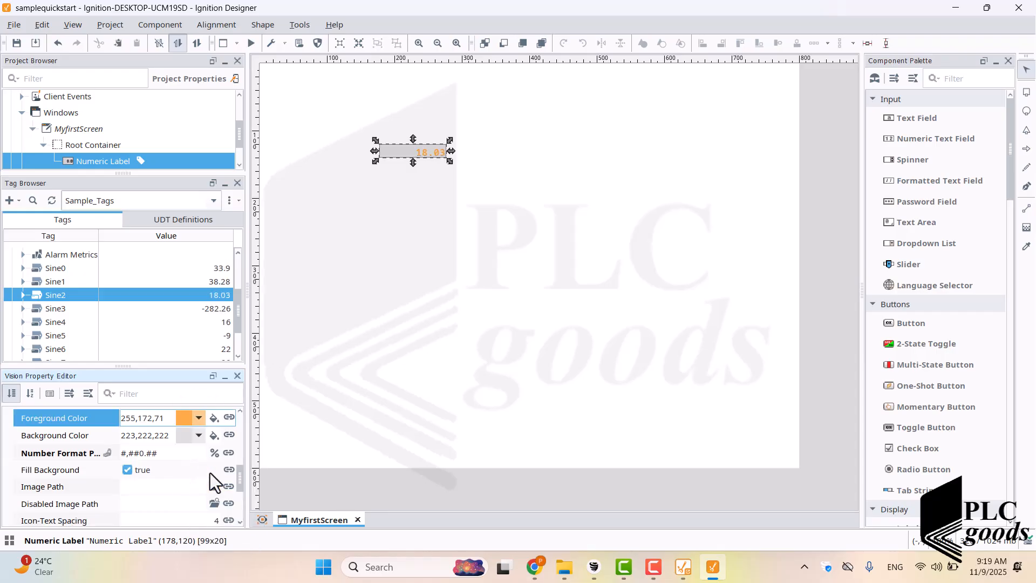
left_click(199, 437)
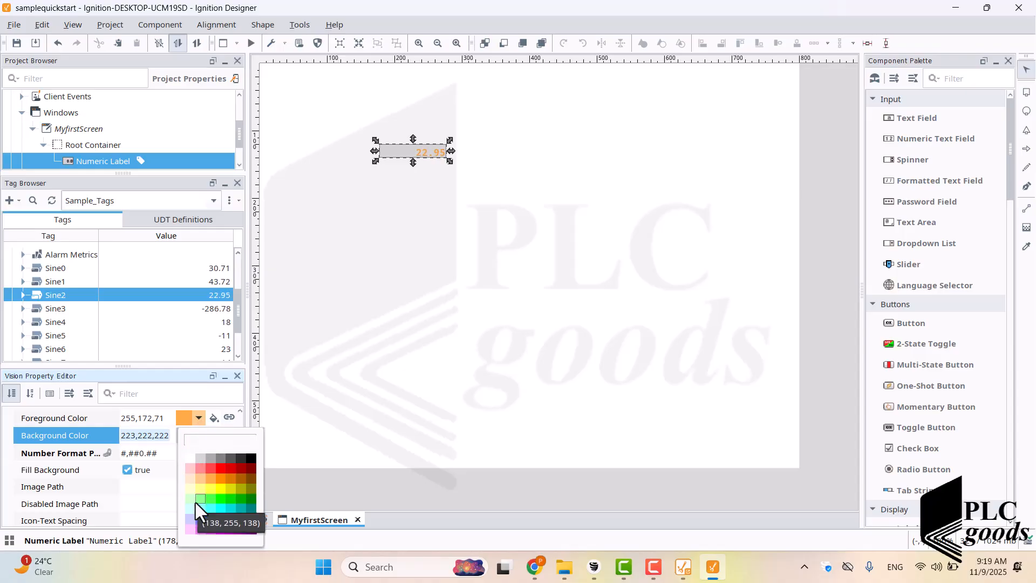
left_click(212, 518)
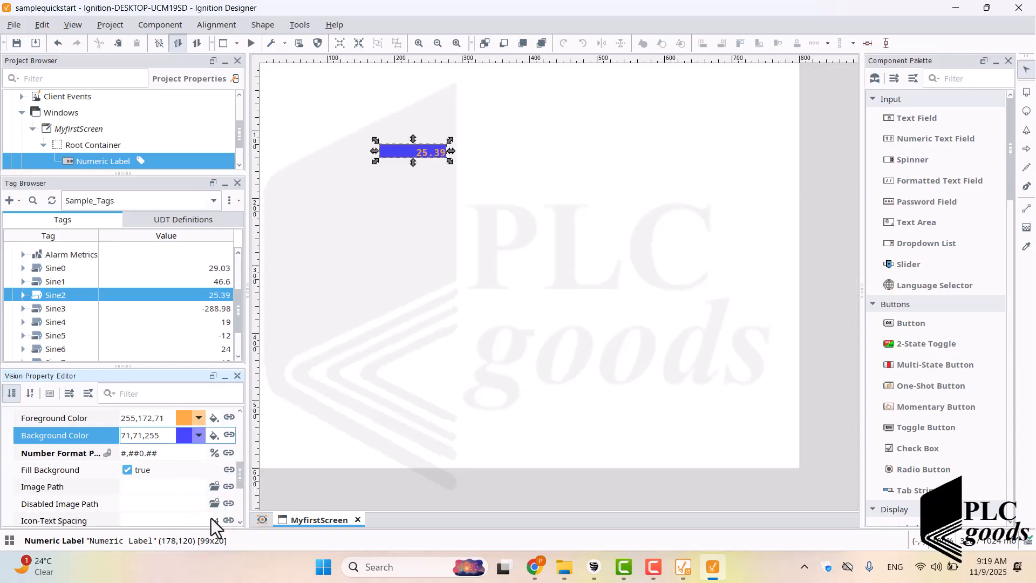
left_click_drag(242, 473, 238, 410)
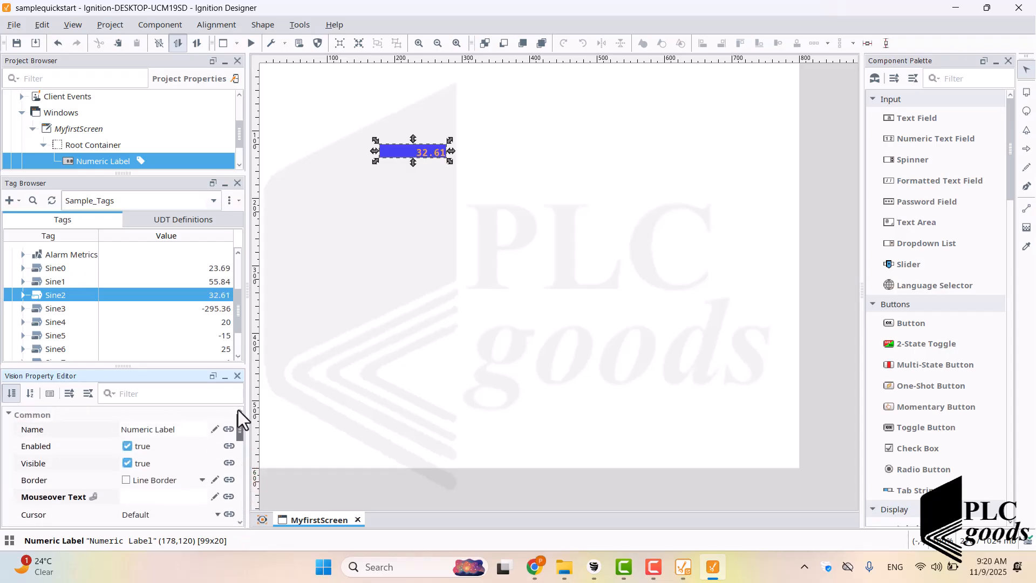
Step: Place a Text Field component on MyfirstScreen beside the numeric label, at about (341,123)
left_click(507, 298)
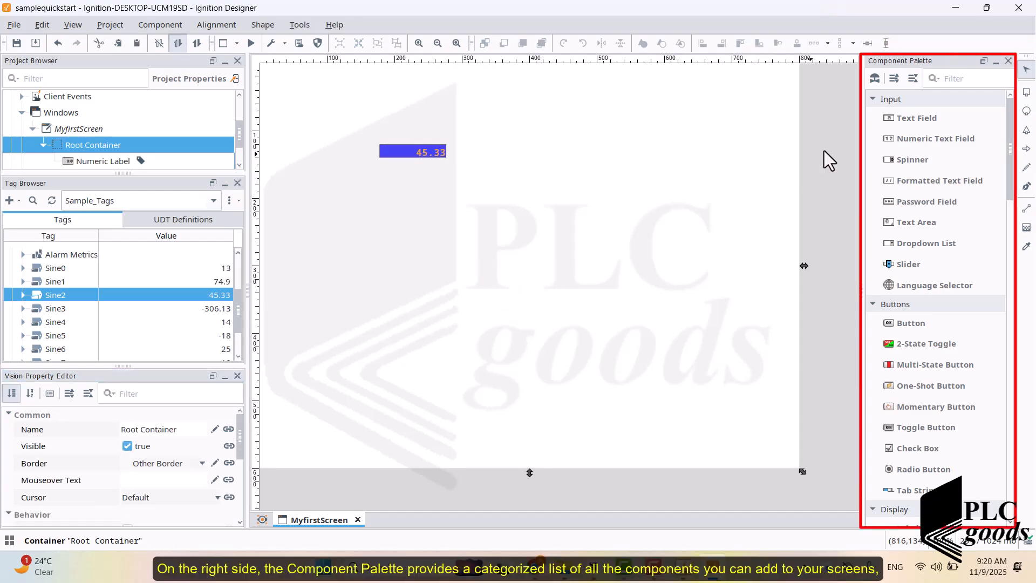
left_click(913, 120)
left_click_drag(912, 119, 498, 152)
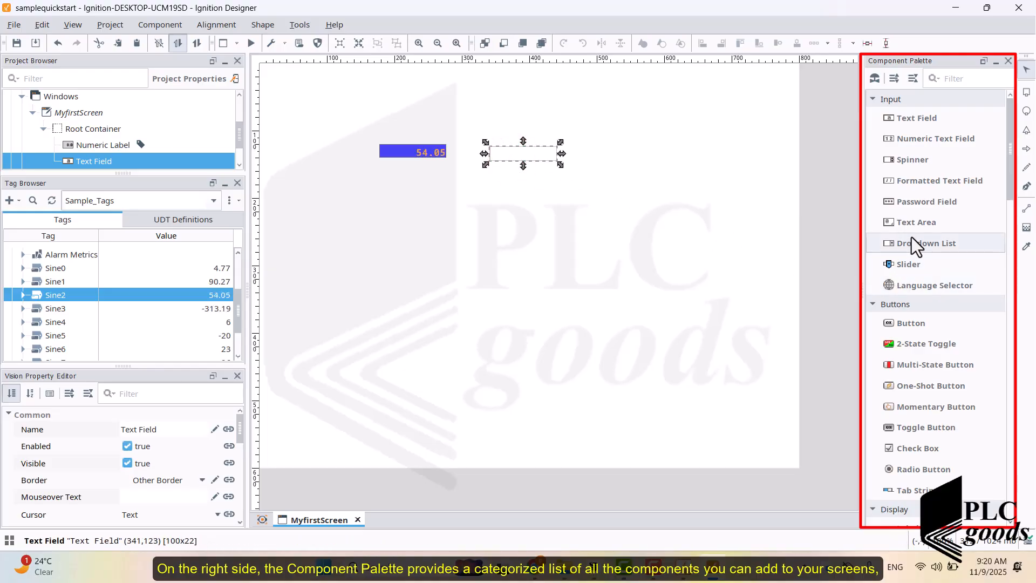
Step: Look through the component categories in the Component Palette, from buttons and displays to charts, containers and miscellaneous items
scroll(912, 237, "down", 3)
scroll(911, 244, "down", 10)
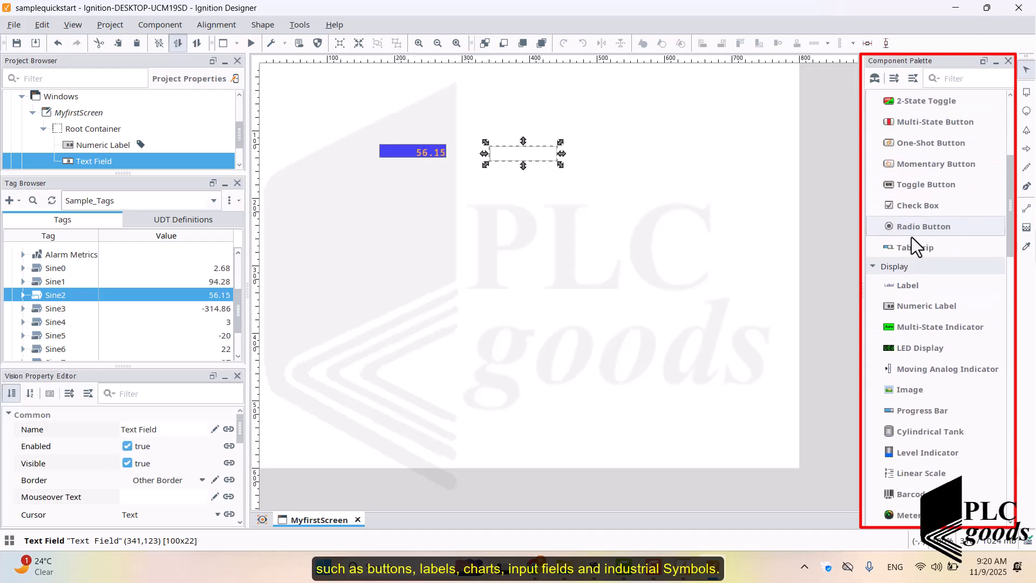
scroll(911, 237, "down", 10)
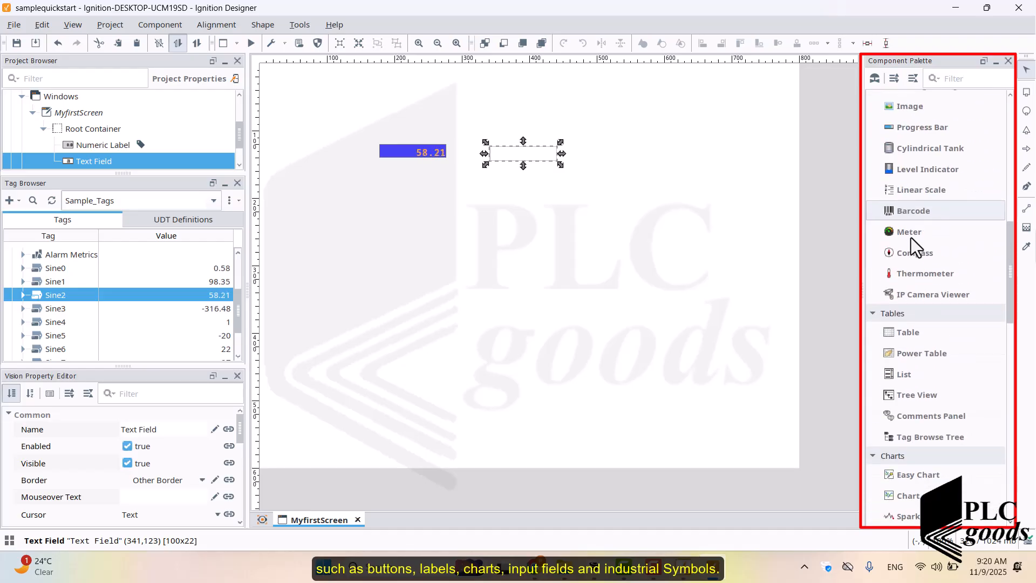
scroll(909, 239, "down", 10)
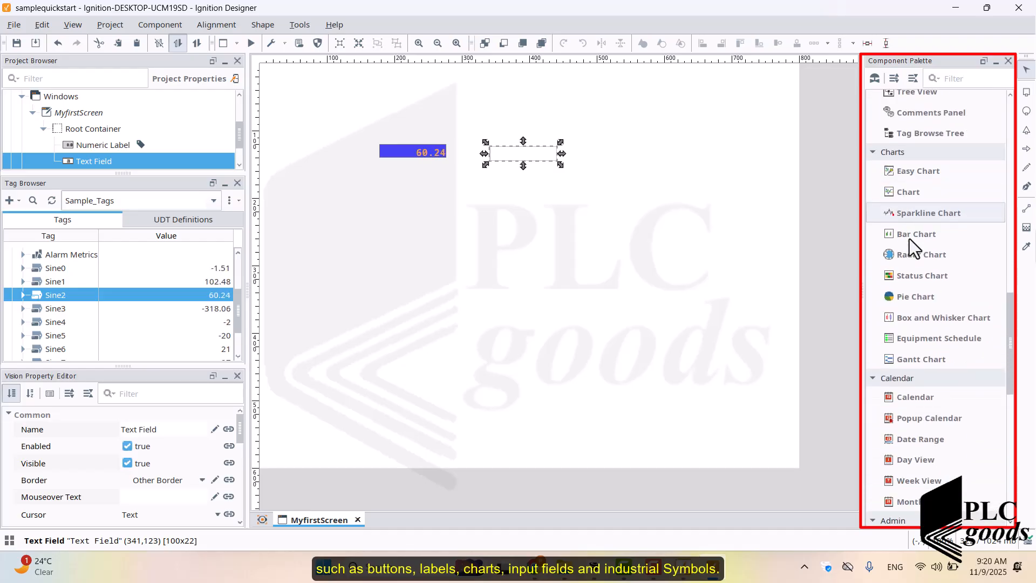
scroll(909, 238, "down", 10)
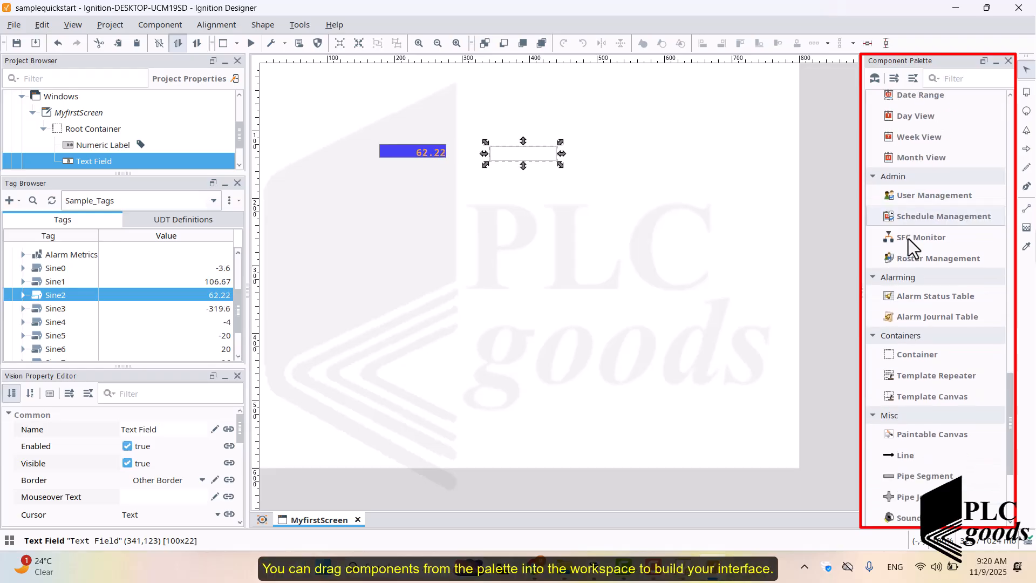
scroll(909, 249, "up", 10)
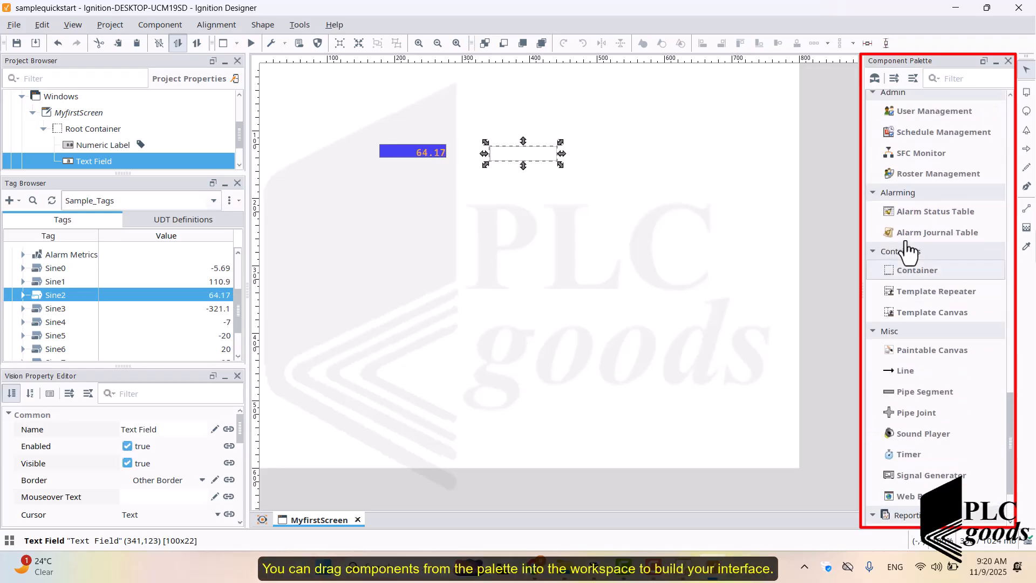
scroll(904, 243, "up", 10)
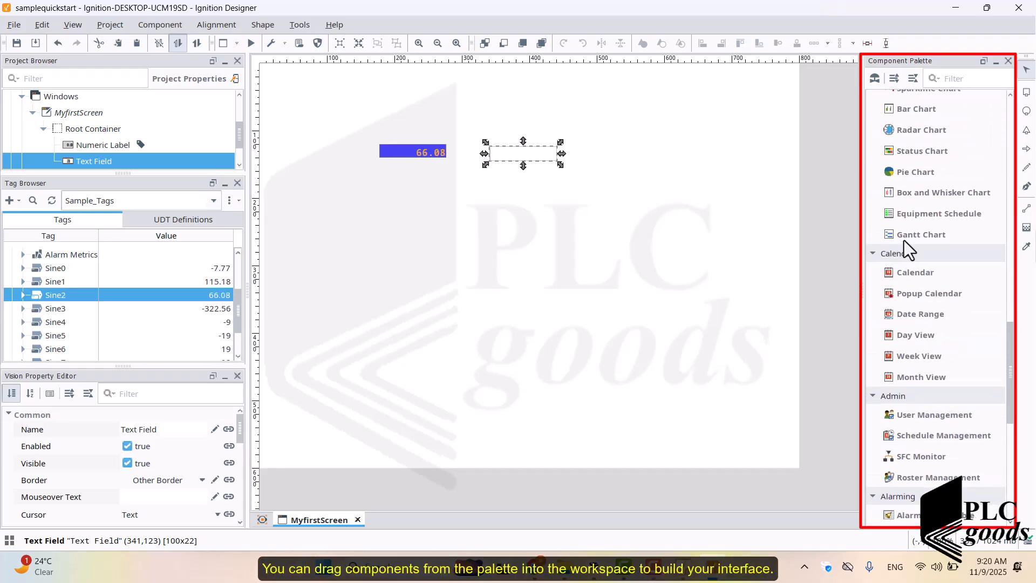
scroll(903, 241, "up", 5)
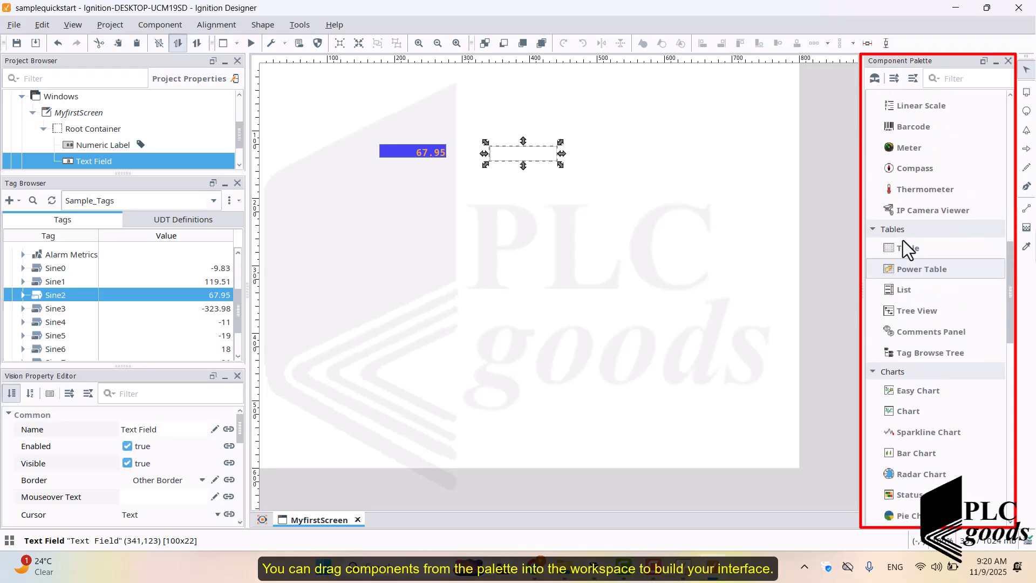
scroll(902, 241, "up", 3)
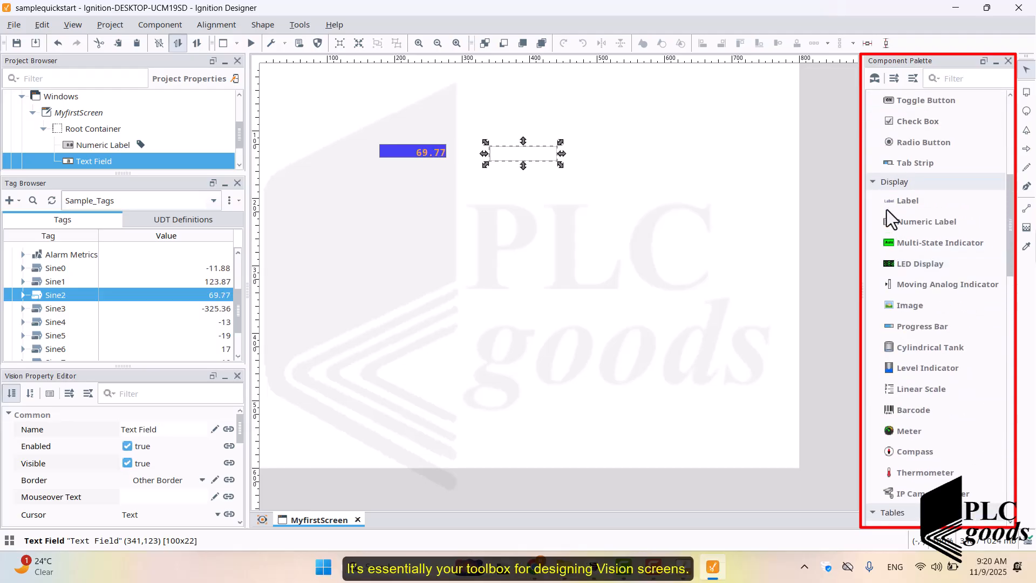
Step: Place a Label component beside the text field at about (482,127) and change its text to PLCgoods
left_click_drag(886, 207, 587, 155)
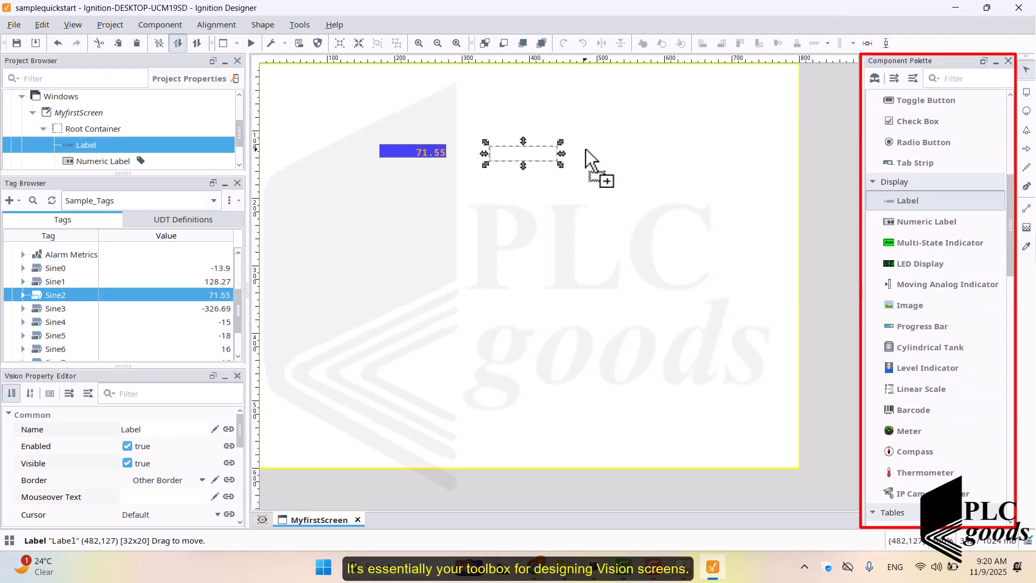
double_click(593, 158)
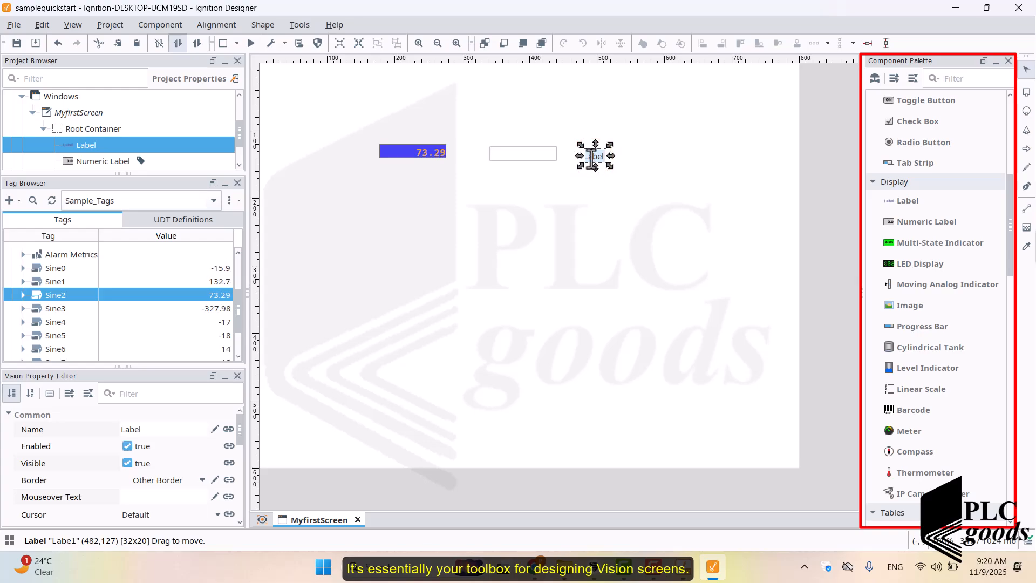
key("BackSpace")
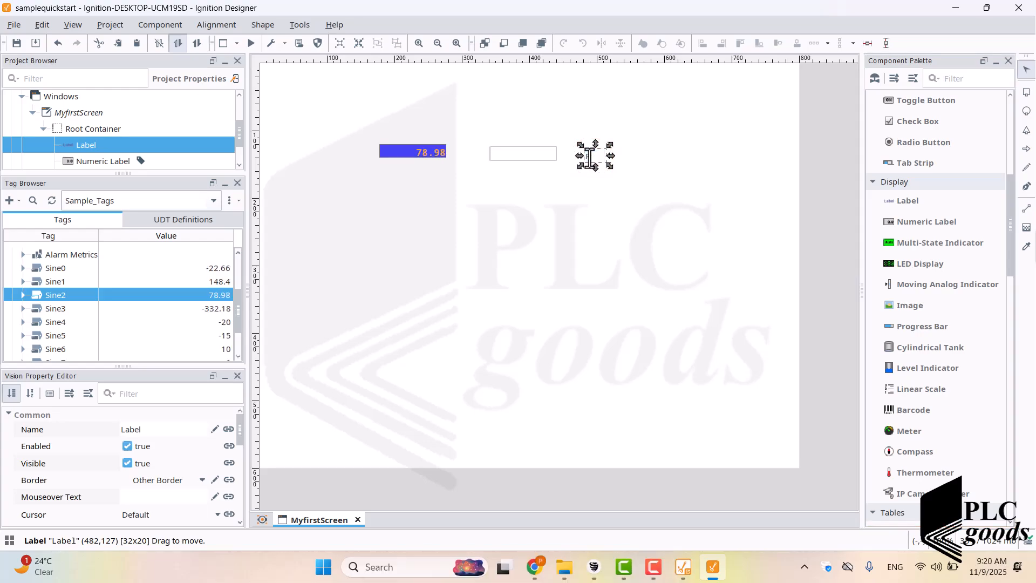
type("Goods")
left_click(592, 194)
Step: Widen the new label to about 100 px so its whole text fits
left_click(599, 158)
left_click(609, 149)
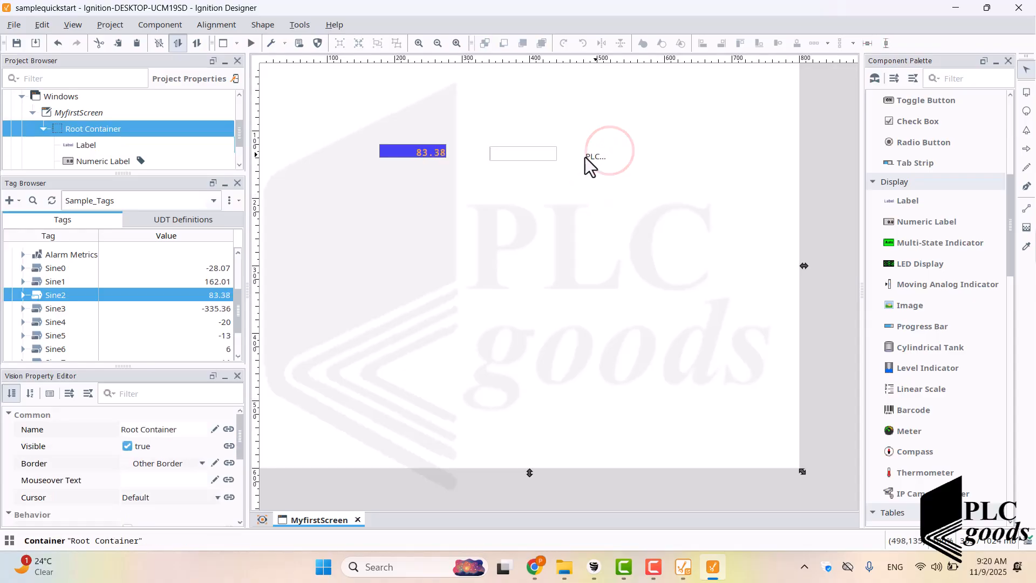
left_click(596, 157)
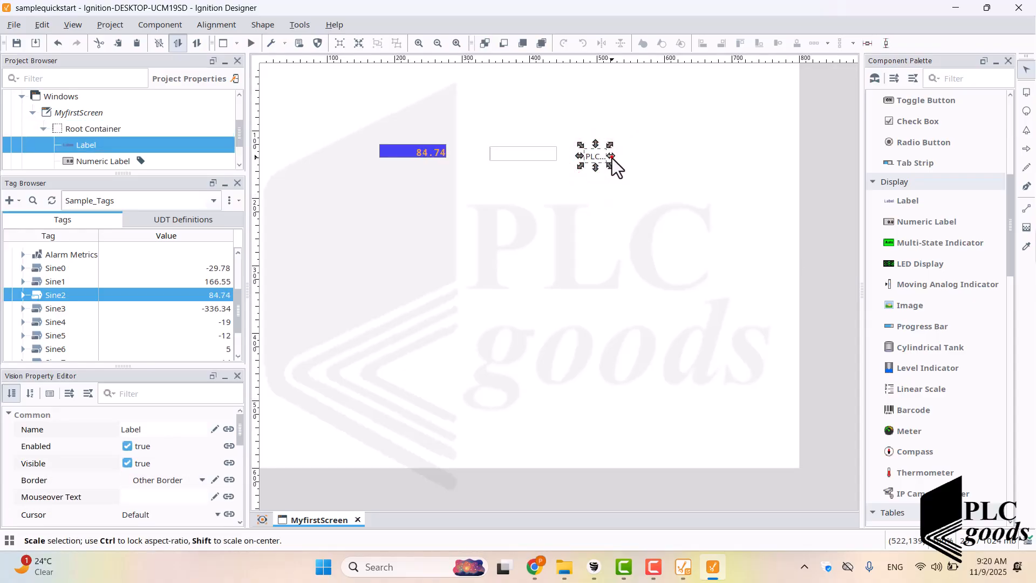
left_click_drag(612, 157, 657, 158)
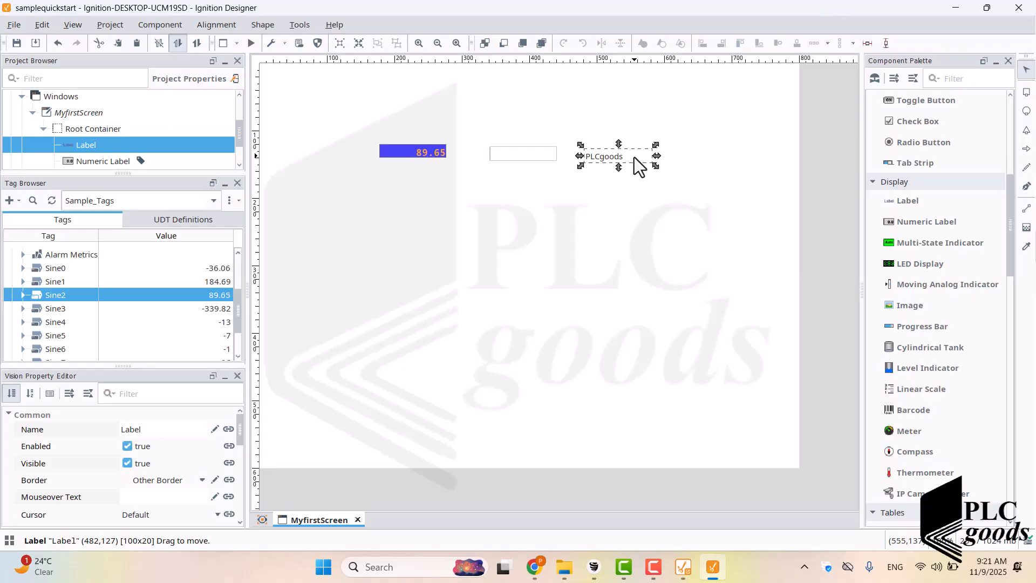
Step: Copy the PLCgoods label and paste the duplicate below the original at about (520,241)
key("ctrl+c")
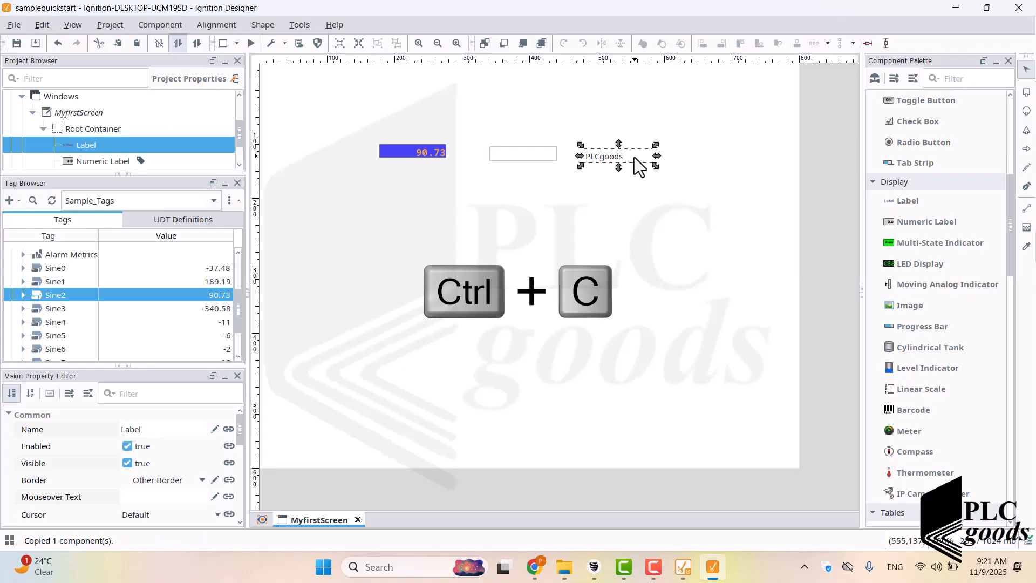
key("ctrl+v")
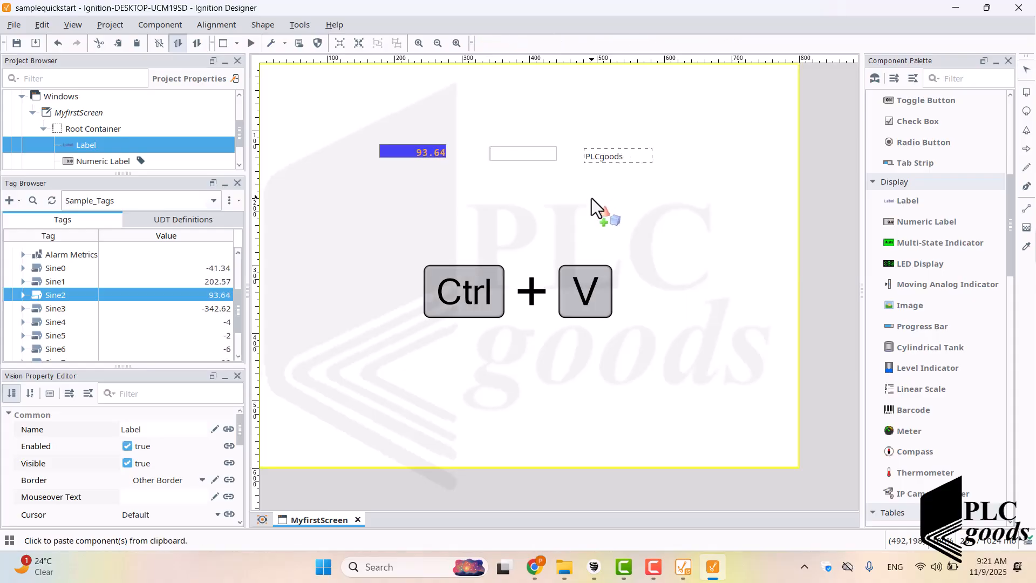
left_click(610, 227)
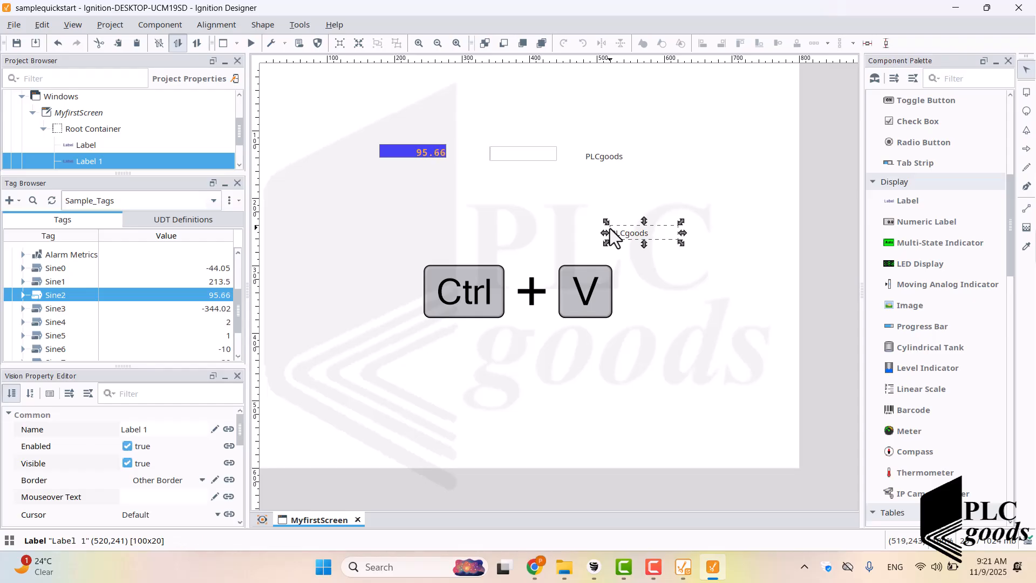
Step: Copy the blue numeric label and paste the duplicate below the original at about (237,224)
left_click(411, 148)
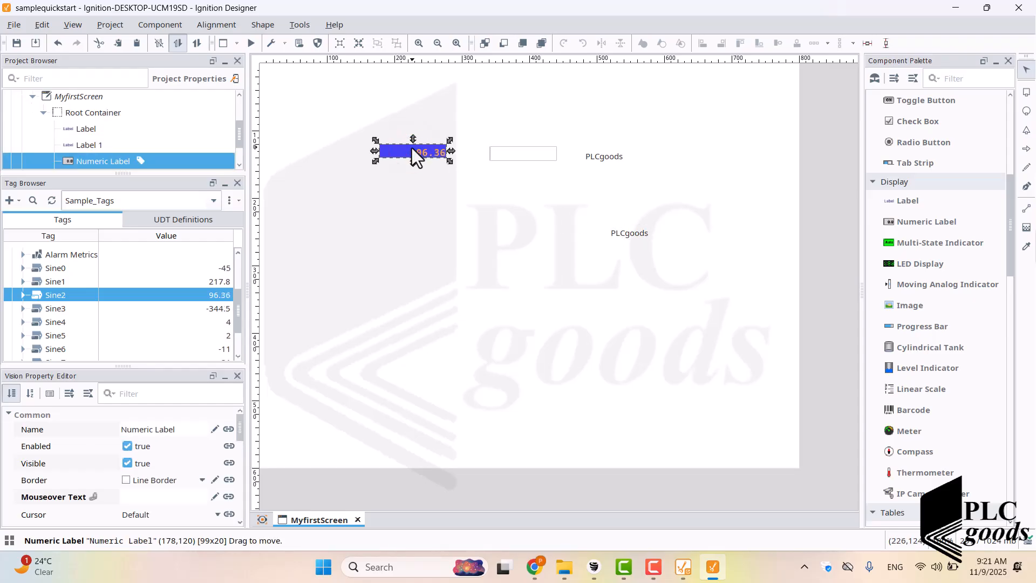
key("ctrl+c")
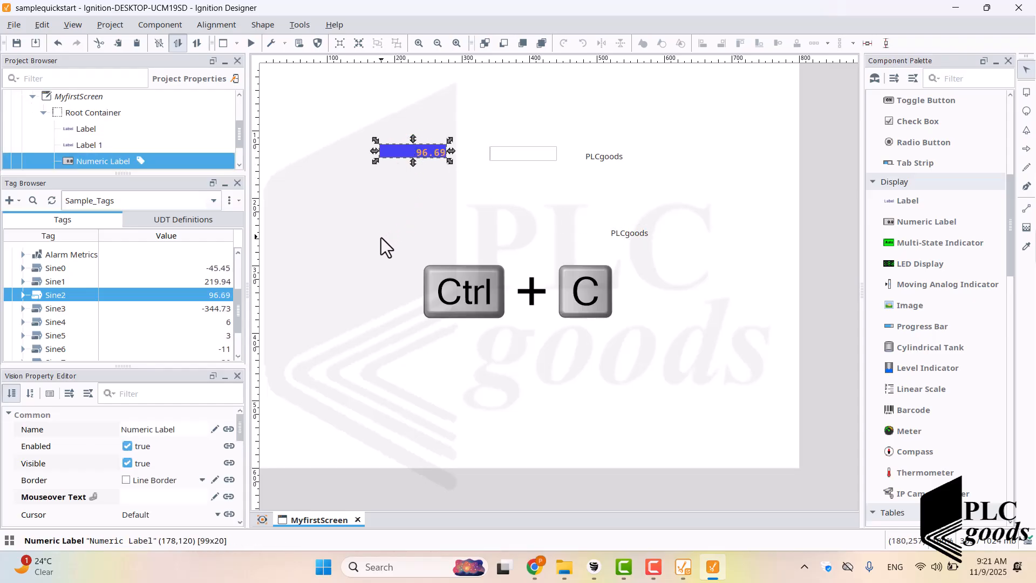
key("ctrl+v")
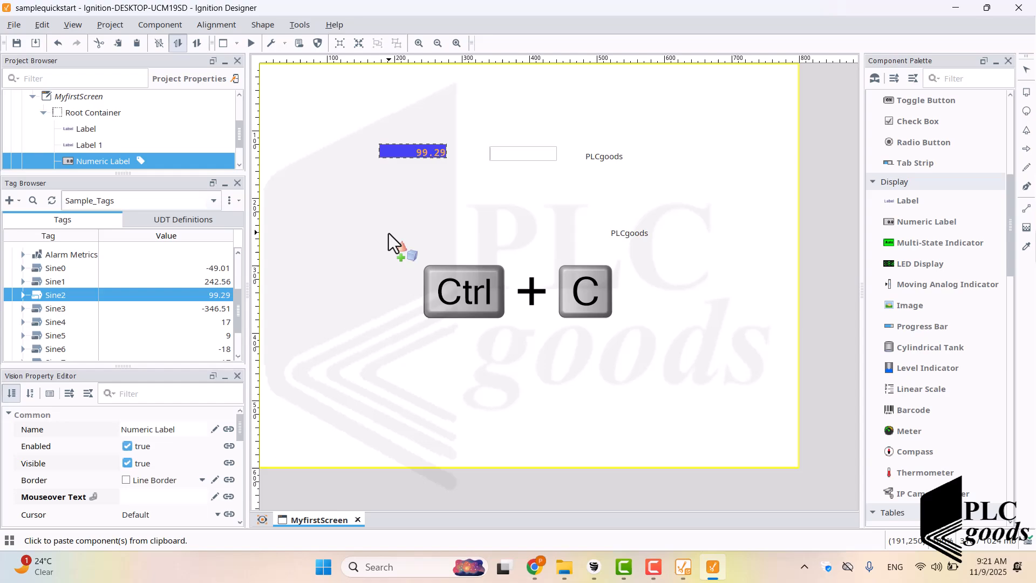
left_click(419, 215)
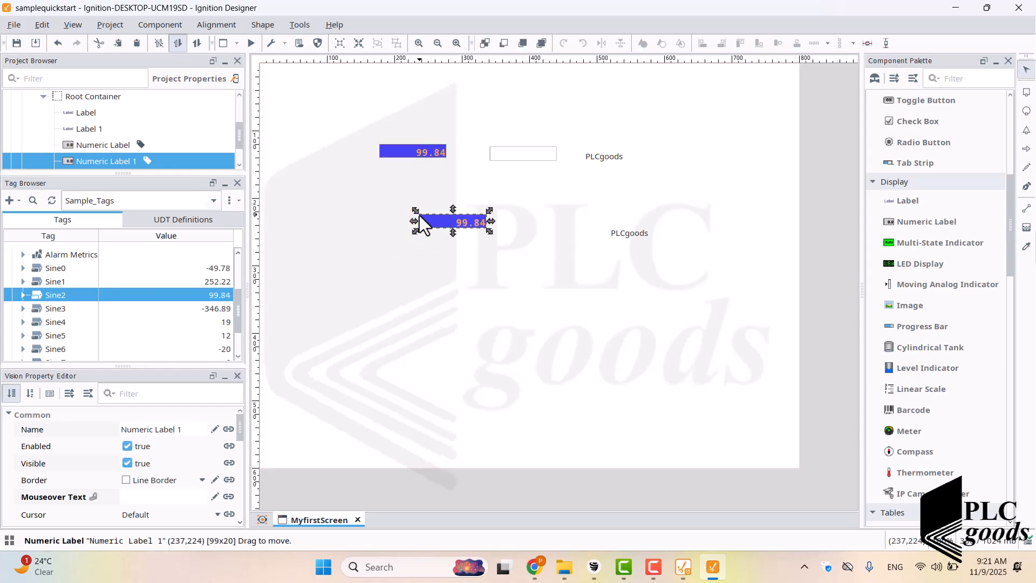
Step: Select all five components on MyfirstScreen, enlarge the Project Browser to show them, and delete them
left_click_drag(337, 100, 720, 291)
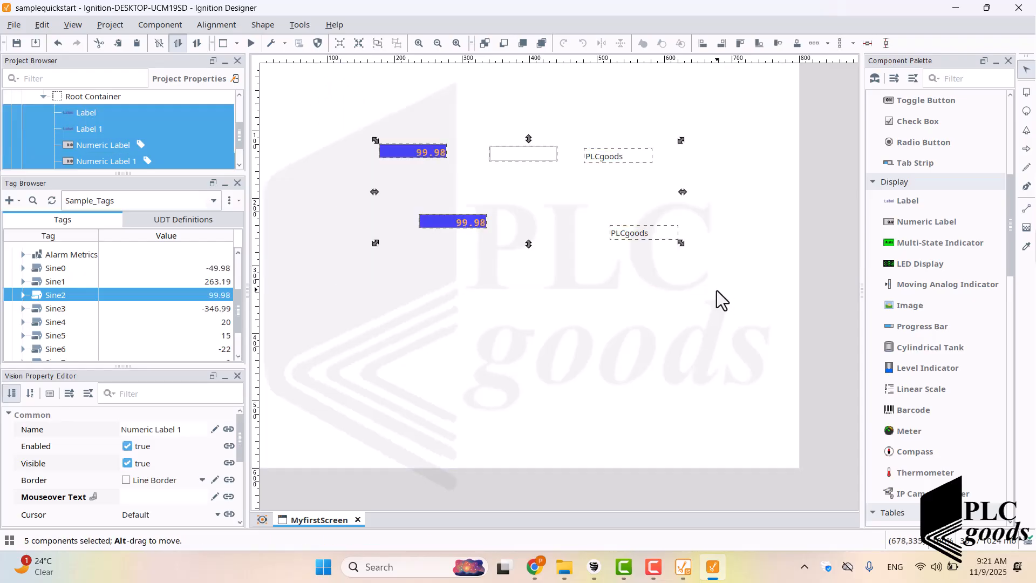
left_click(240, 140)
left_click_drag(241, 141, 239, 147)
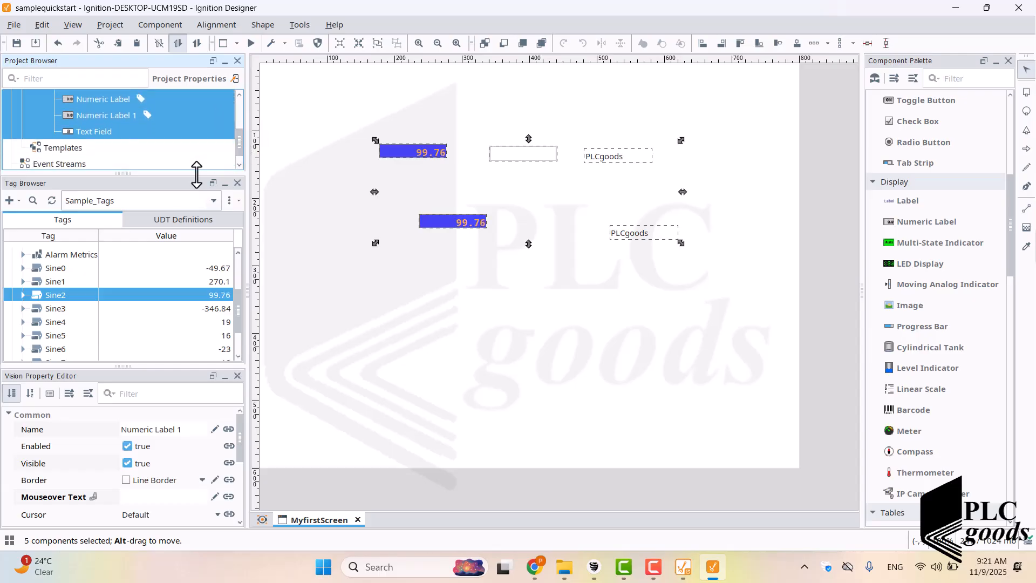
left_click_drag(195, 172, 189, 245)
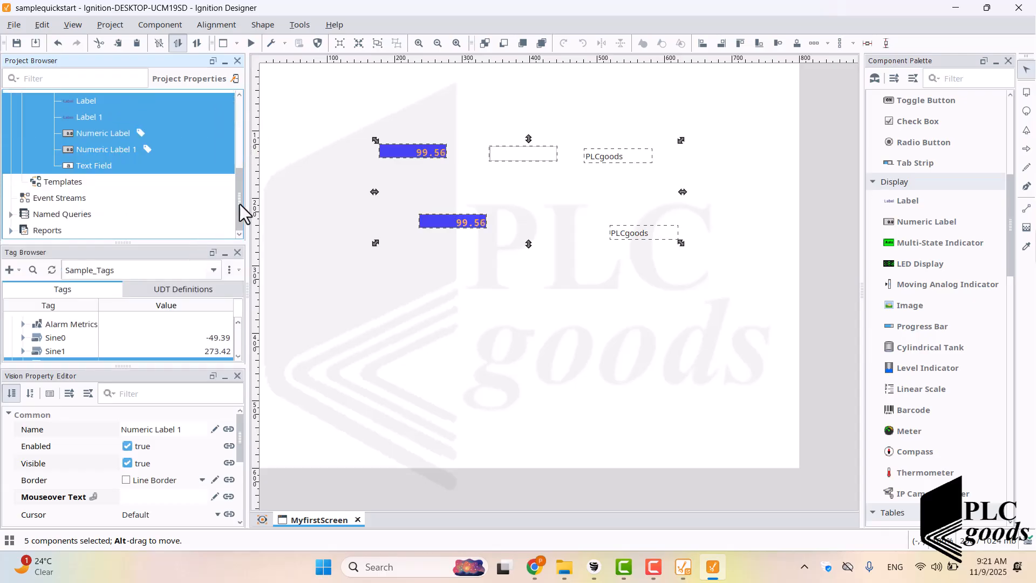
left_click_drag(240, 207, 245, 187)
key("Delete")
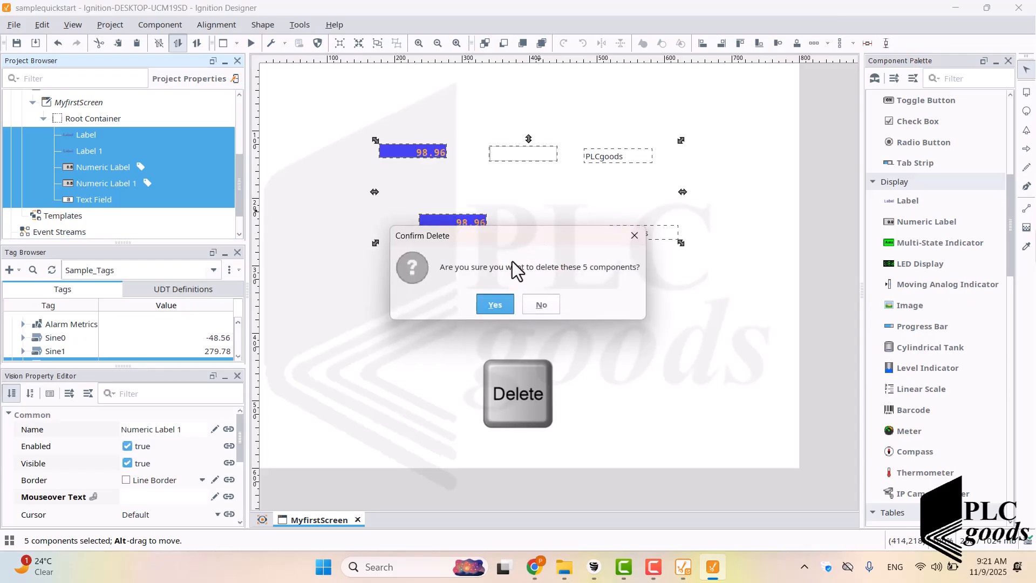
left_click(495, 305)
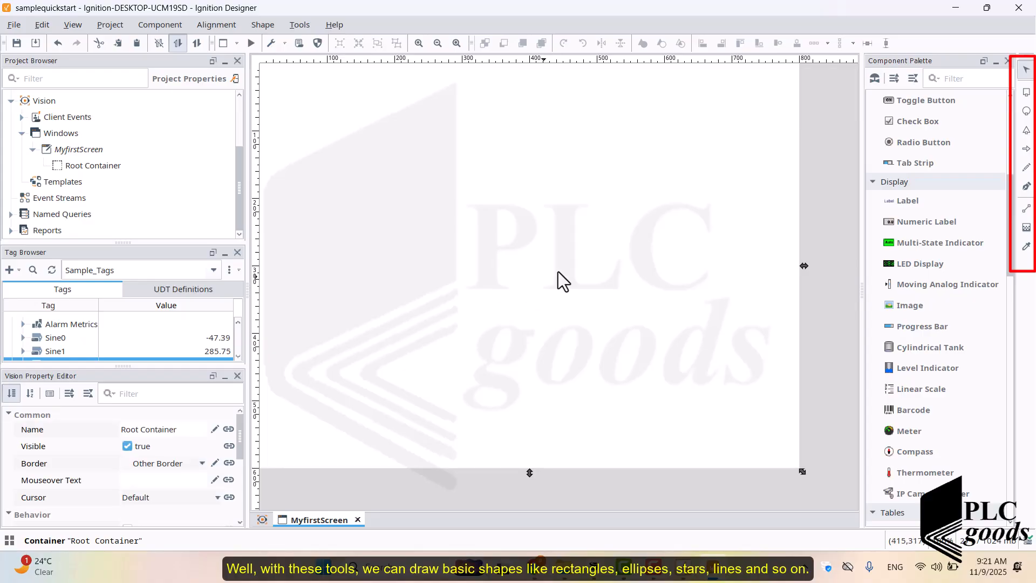
Step: Draw a rectangle about 108 by 84 px at about (494,97) and a right-pointing arrow about 160 px long beside it
left_click(1026, 93)
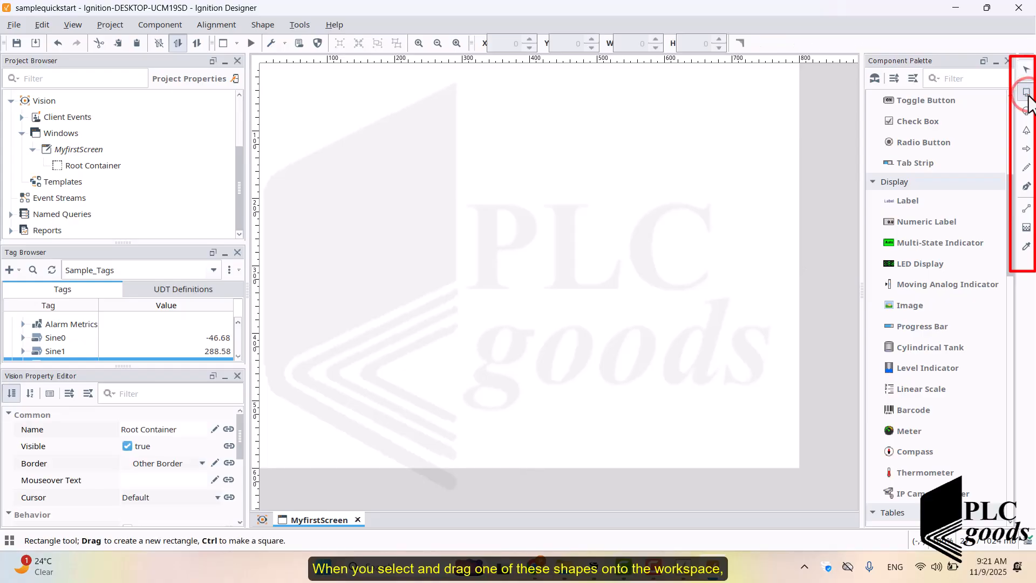
left_click_drag(666, 129, 592, 186)
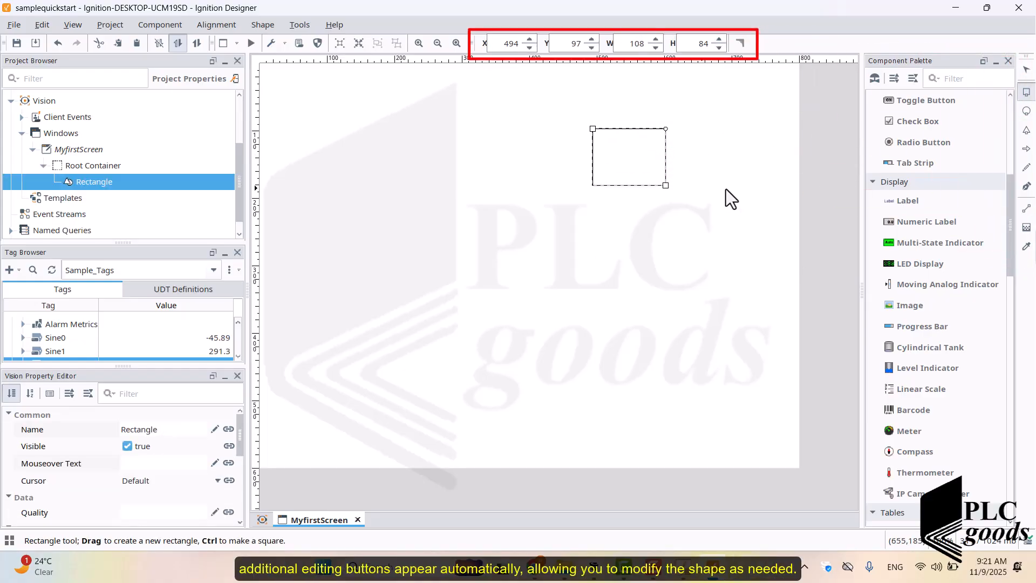
left_click(1028, 150)
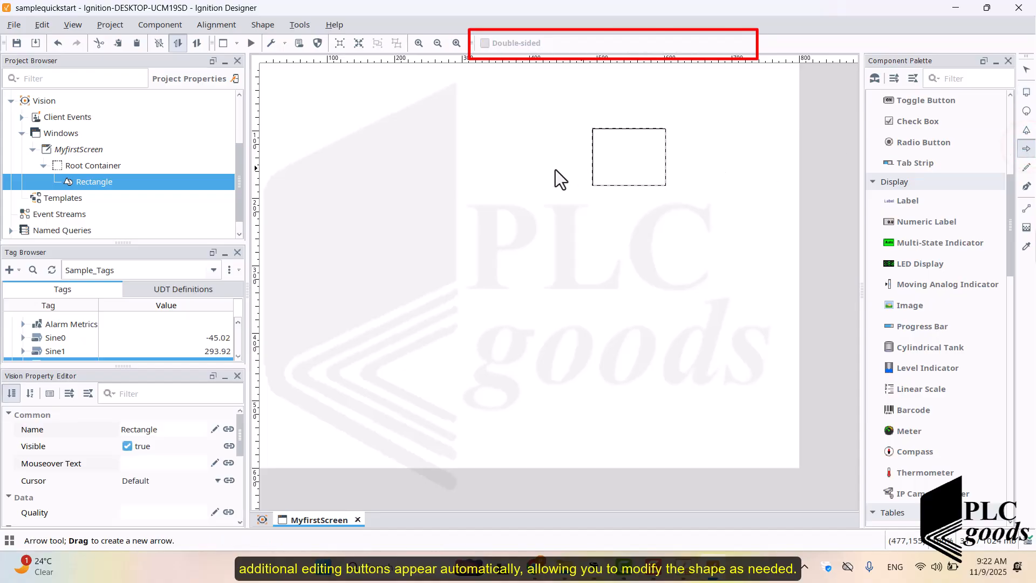
left_click_drag(472, 169, 581, 172)
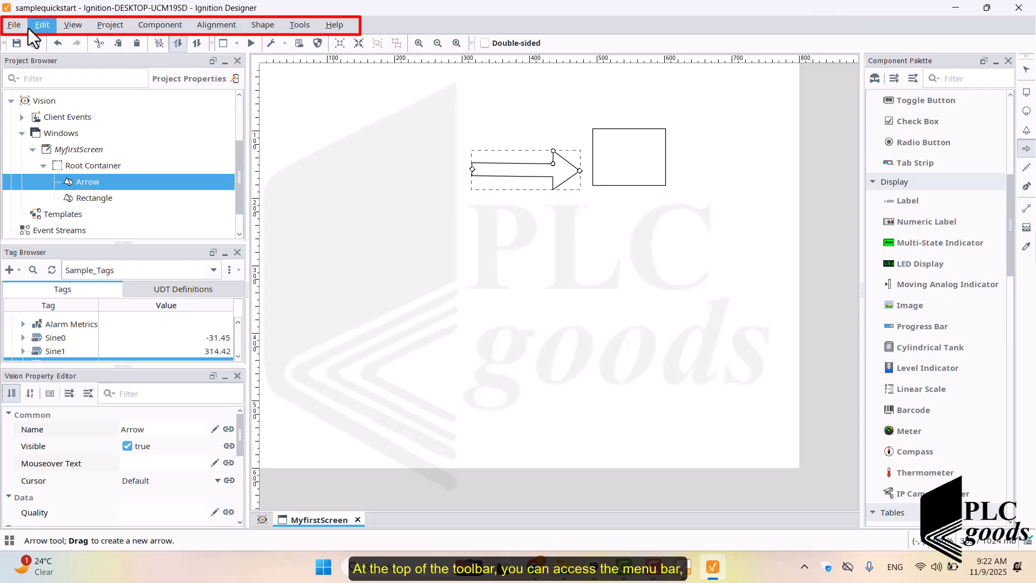
Step: Copy the arrow and paste the duplicate below the original at about (270,267)
left_click(13, 27)
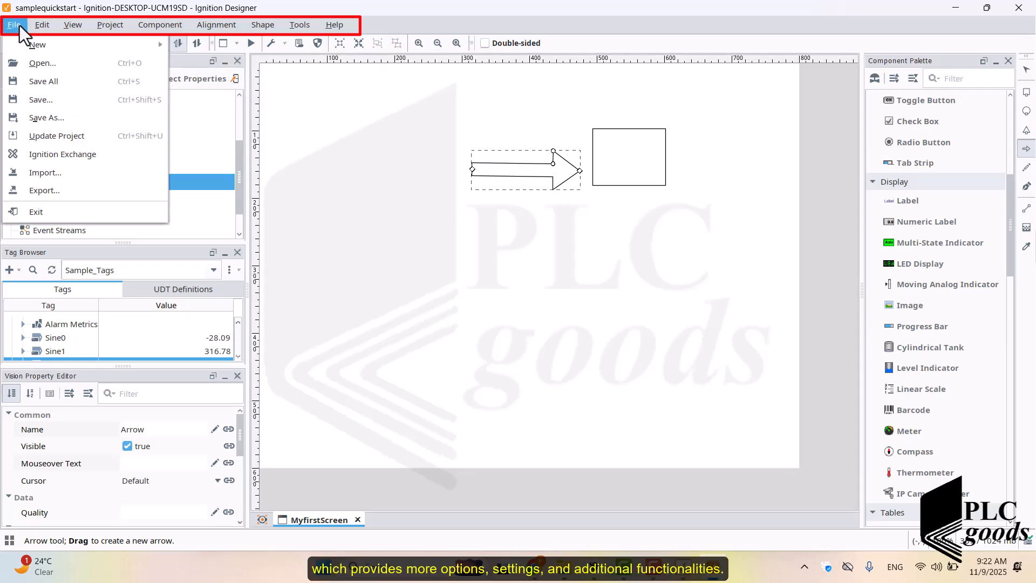
mouse_move(46, 22)
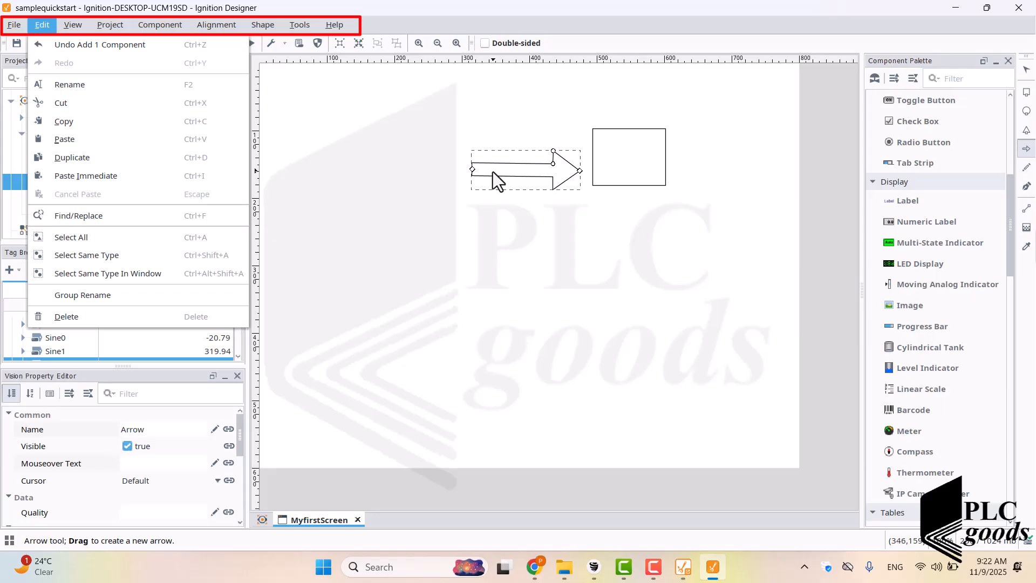
left_click(80, 128)
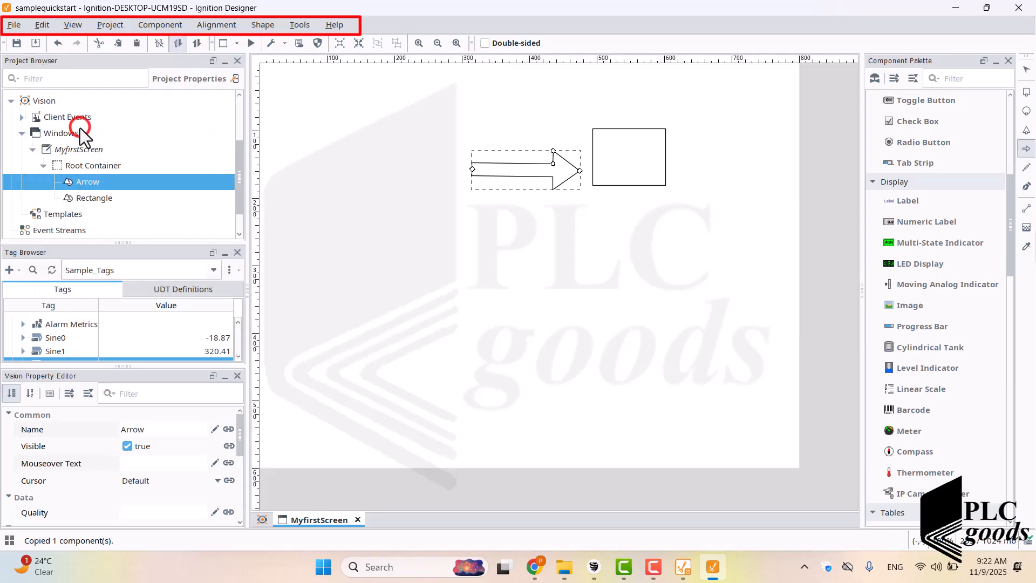
left_click(42, 25)
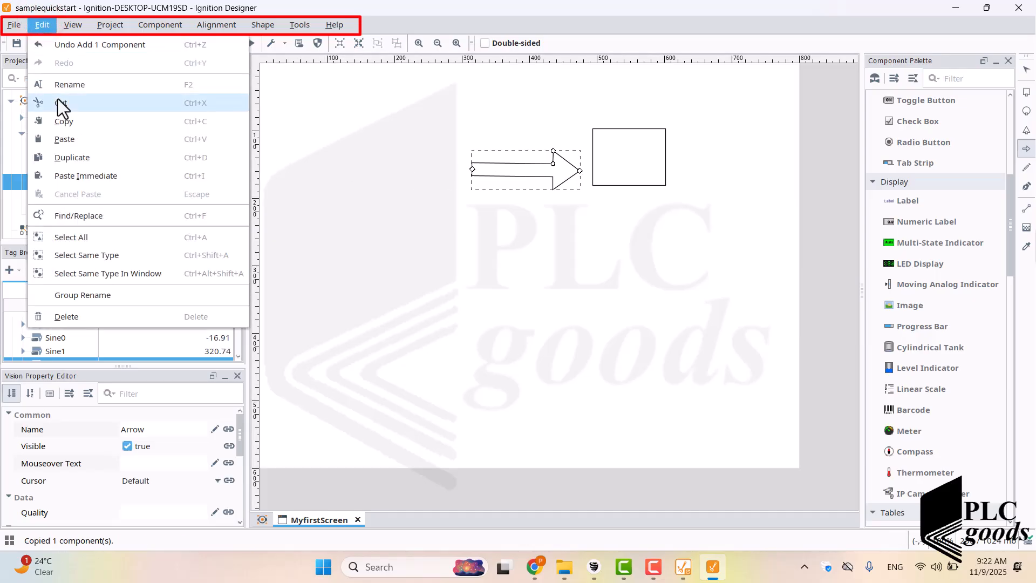
left_click(62, 138)
left_click(441, 243)
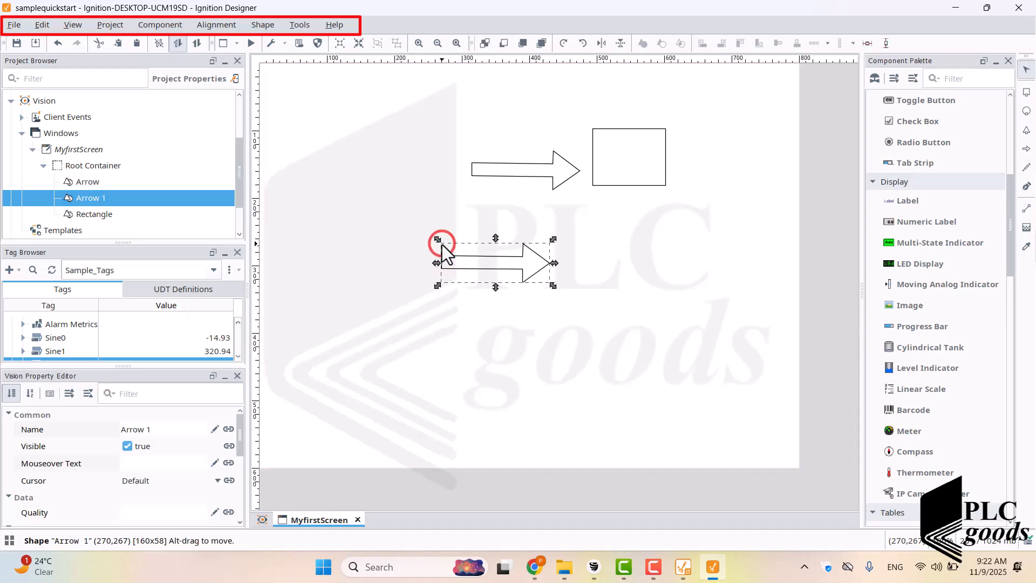
left_click(426, 208)
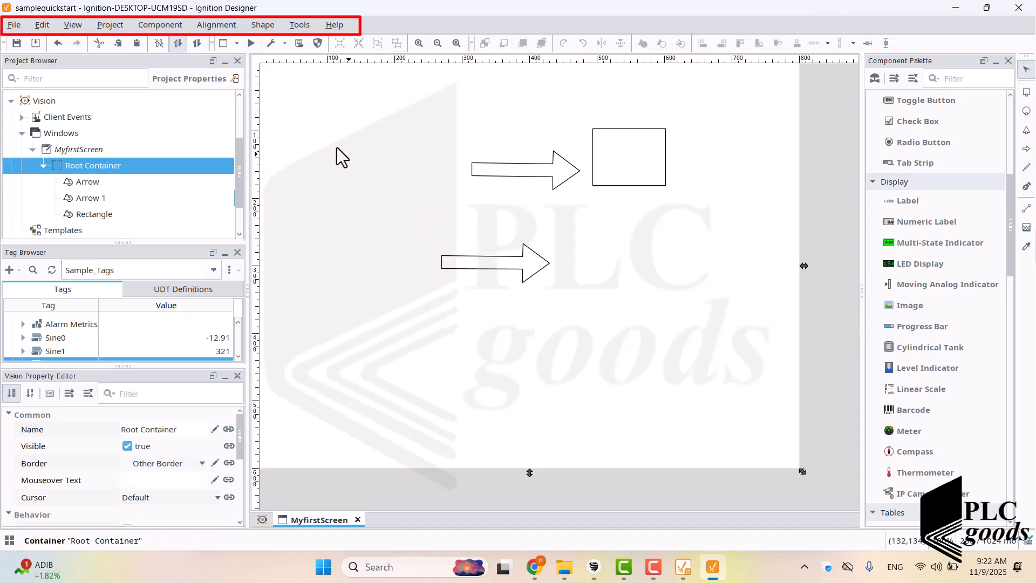
Step: Look through the editing, view, project, component, alignment and tools commands, and open the About Ignition Designer information on versions and installed modules
left_click(43, 25)
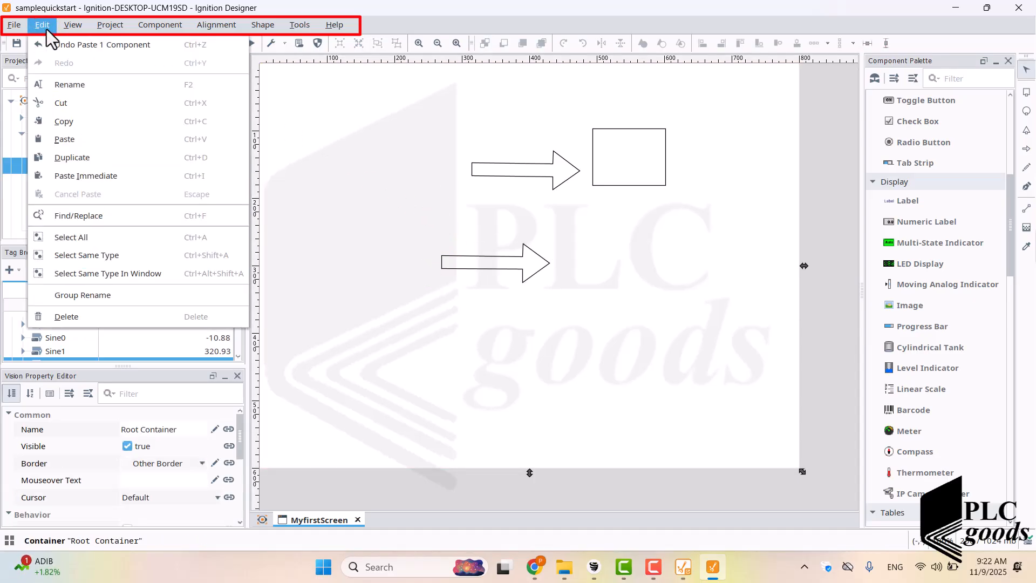
mouse_move(68, 23)
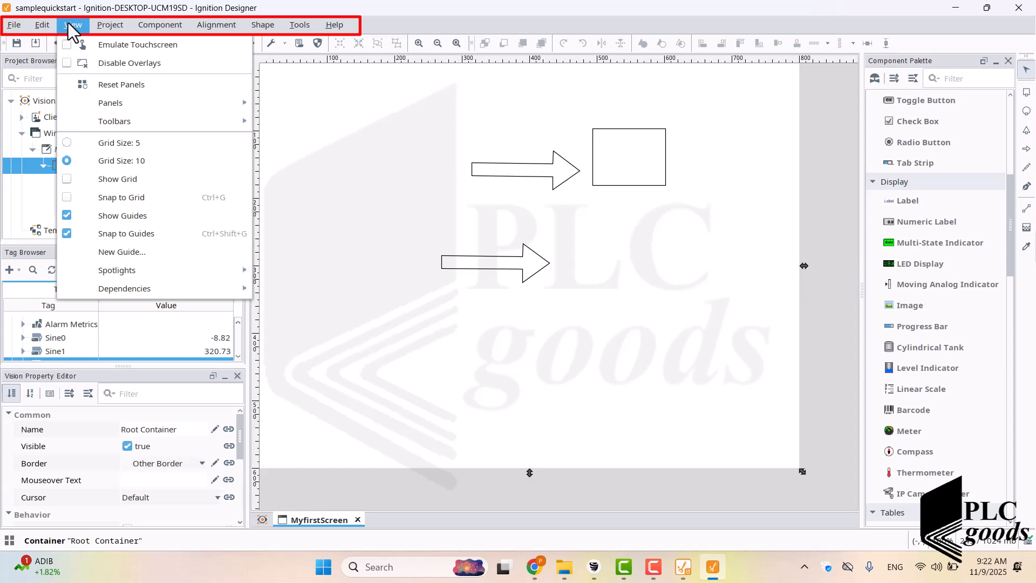
mouse_move(110, 19)
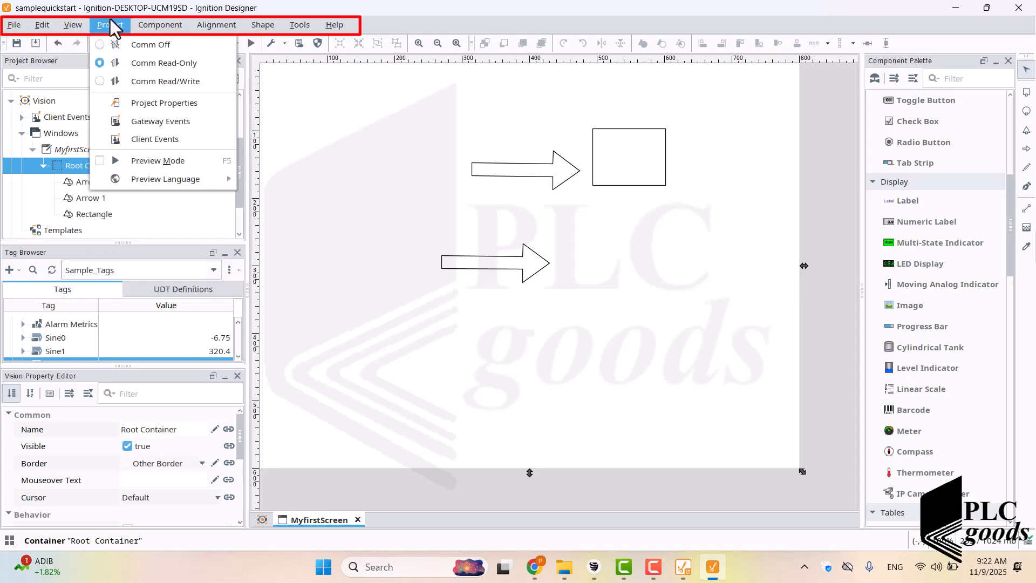
mouse_move(140, 28)
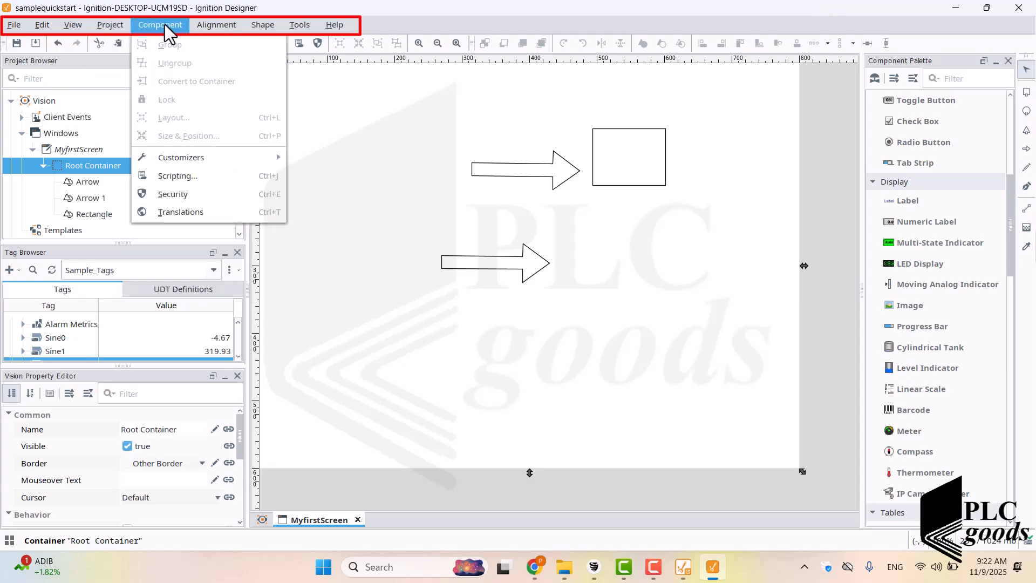
mouse_move(210, 24)
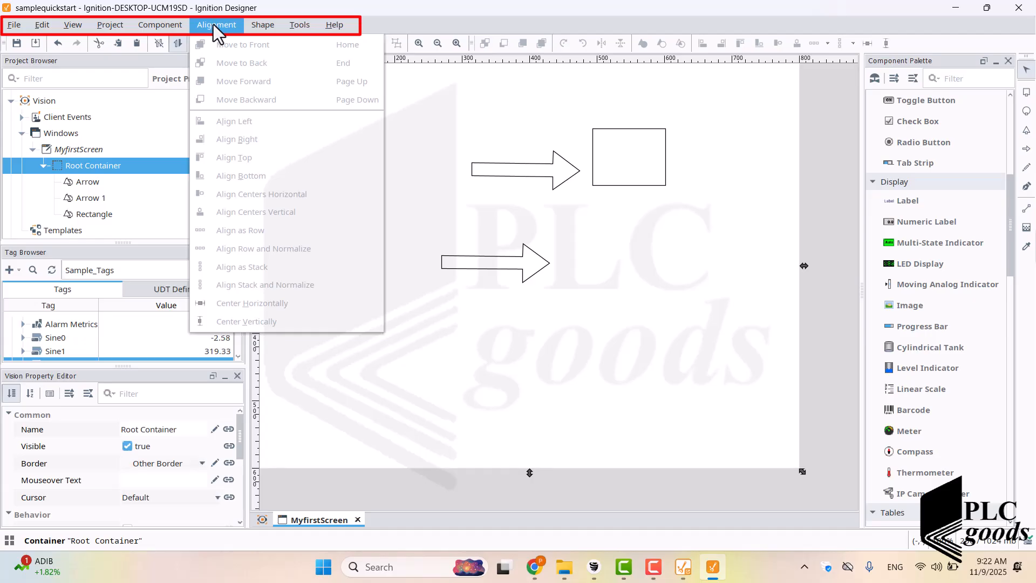
mouse_move(296, 23)
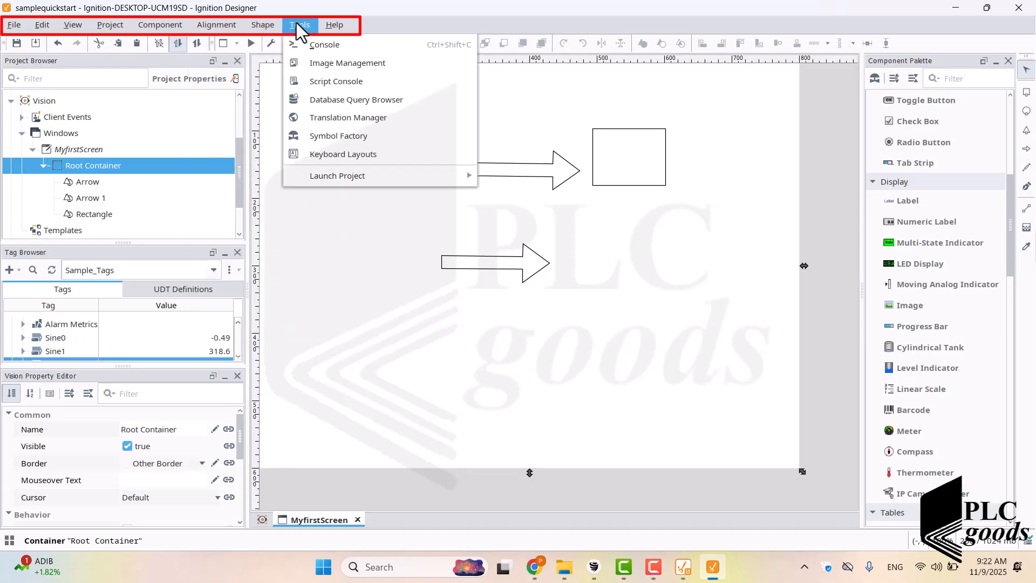
mouse_move(330, 29)
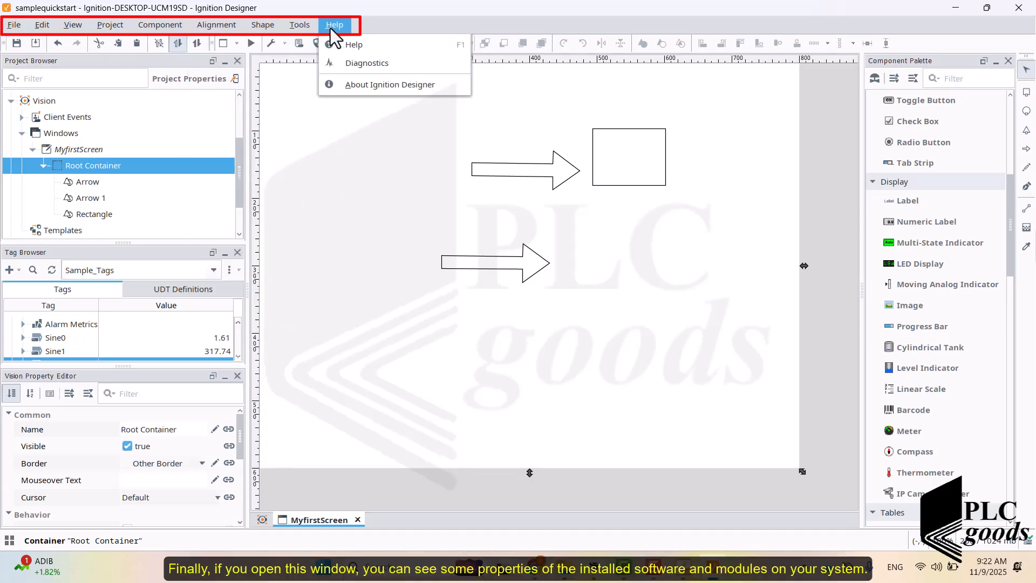
left_click(371, 89)
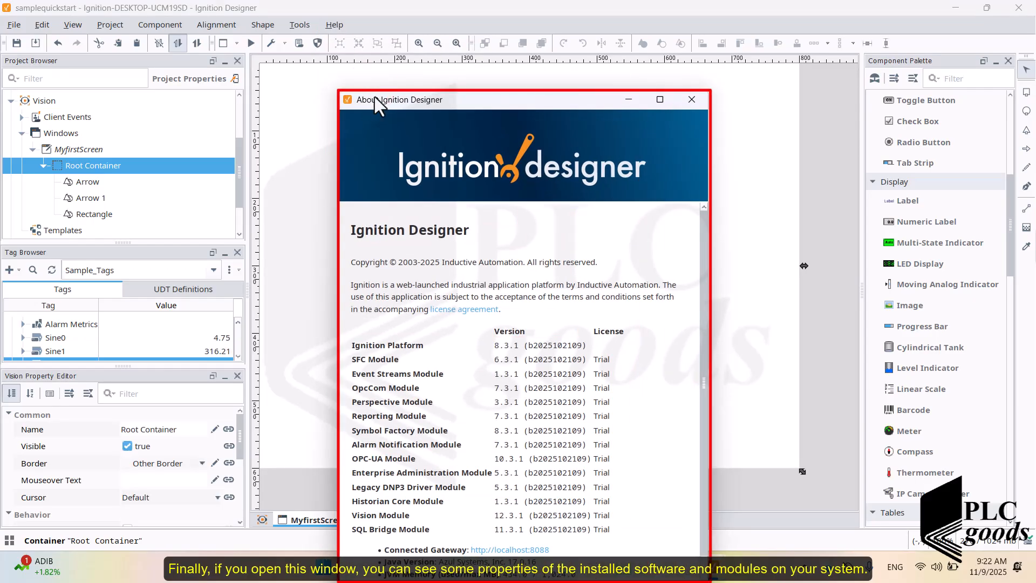